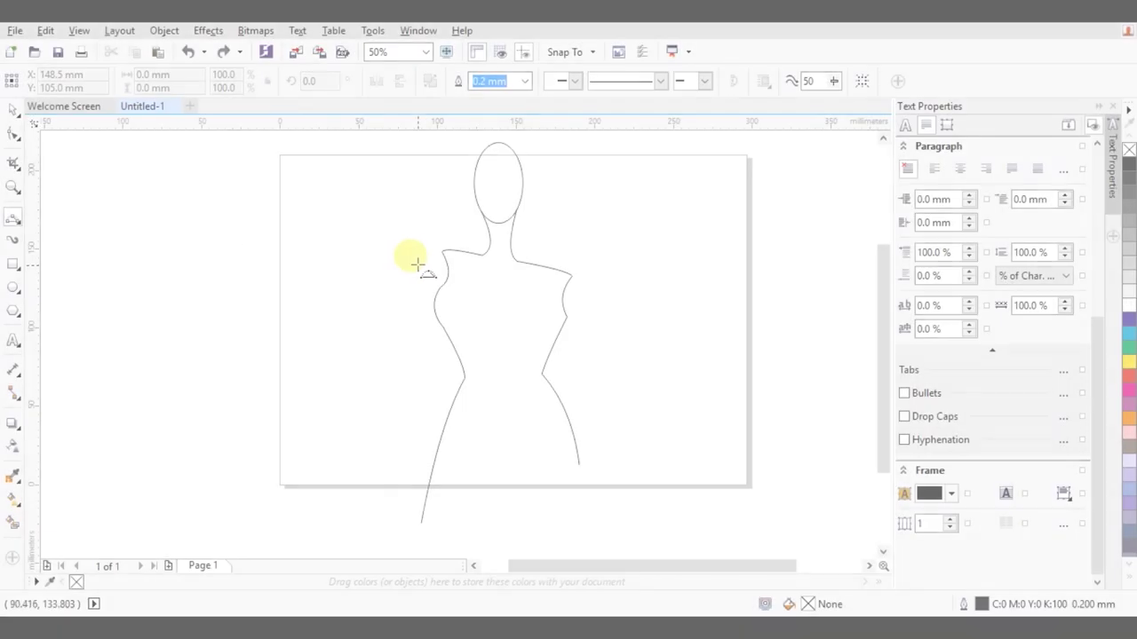
Draw the V-neckline from the shoulders and begin the scalloped underbust seam.
click(482, 255)
drag(484, 316, 517, 260)
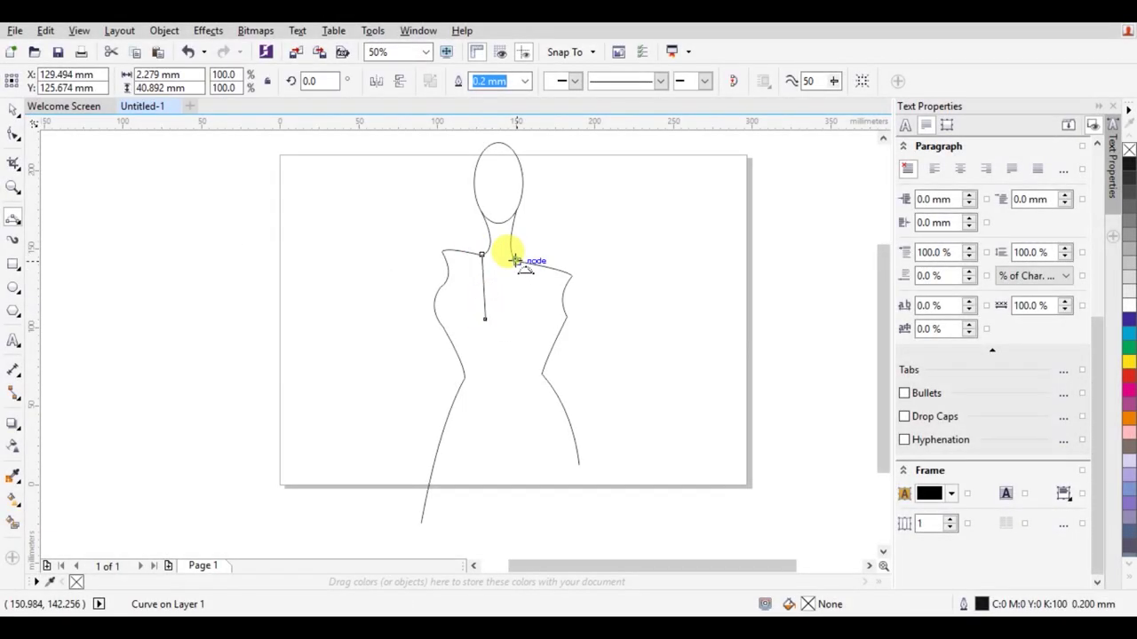
click(458, 359)
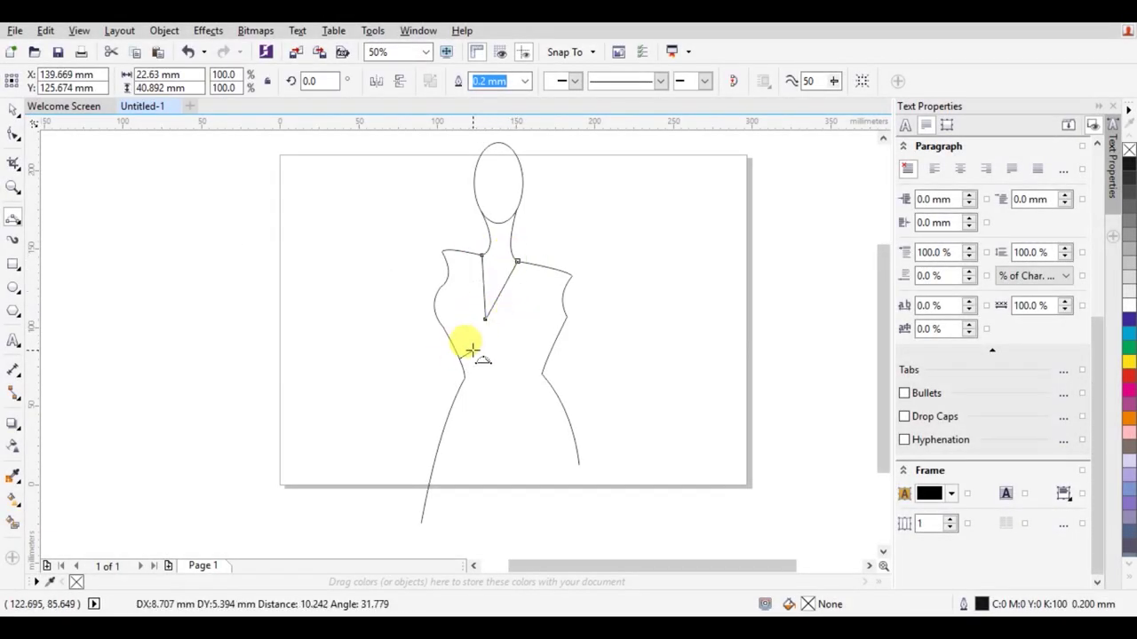
click(485, 341)
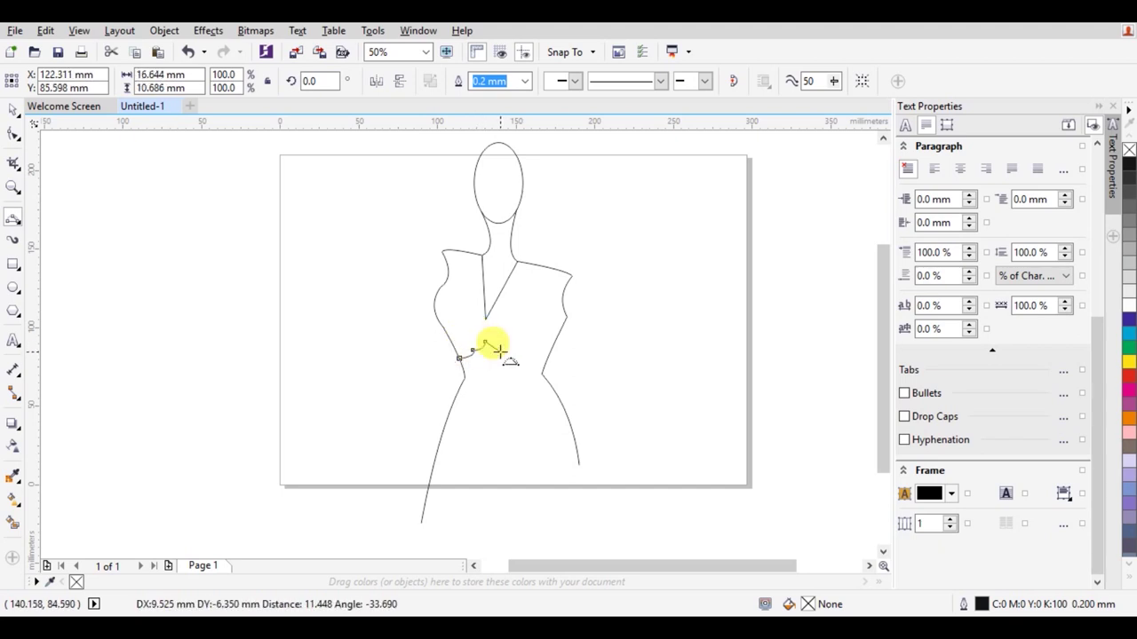
scroll(543, 350, up, 1)
Finish the scalloped underbust seam and draw a straight waistline across the bodice.
click(454, 352)
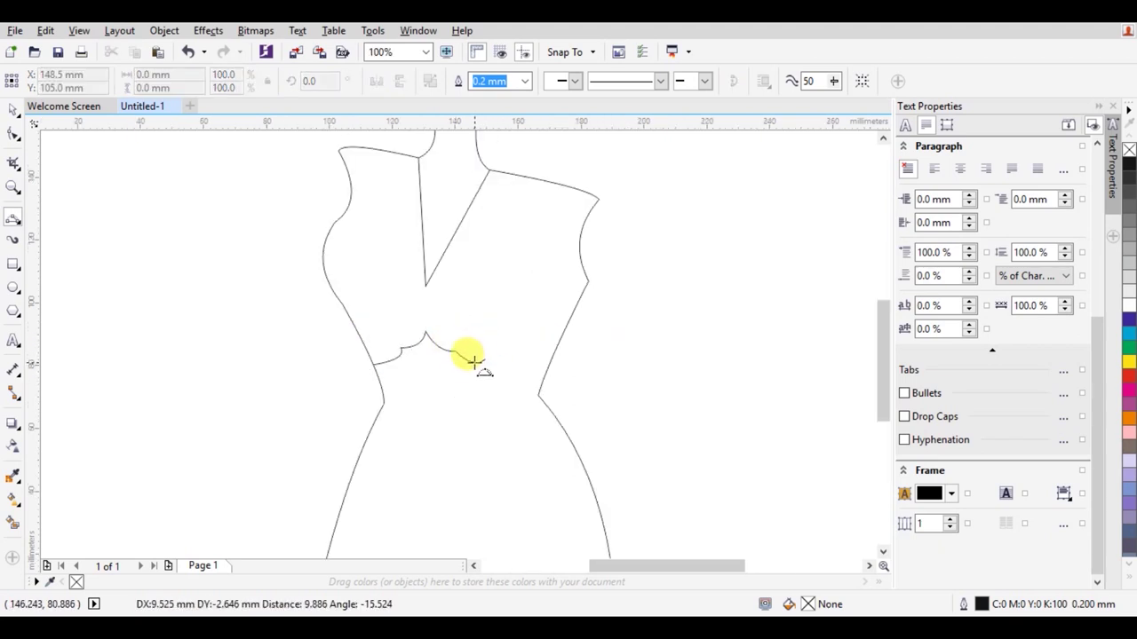
click(511, 369)
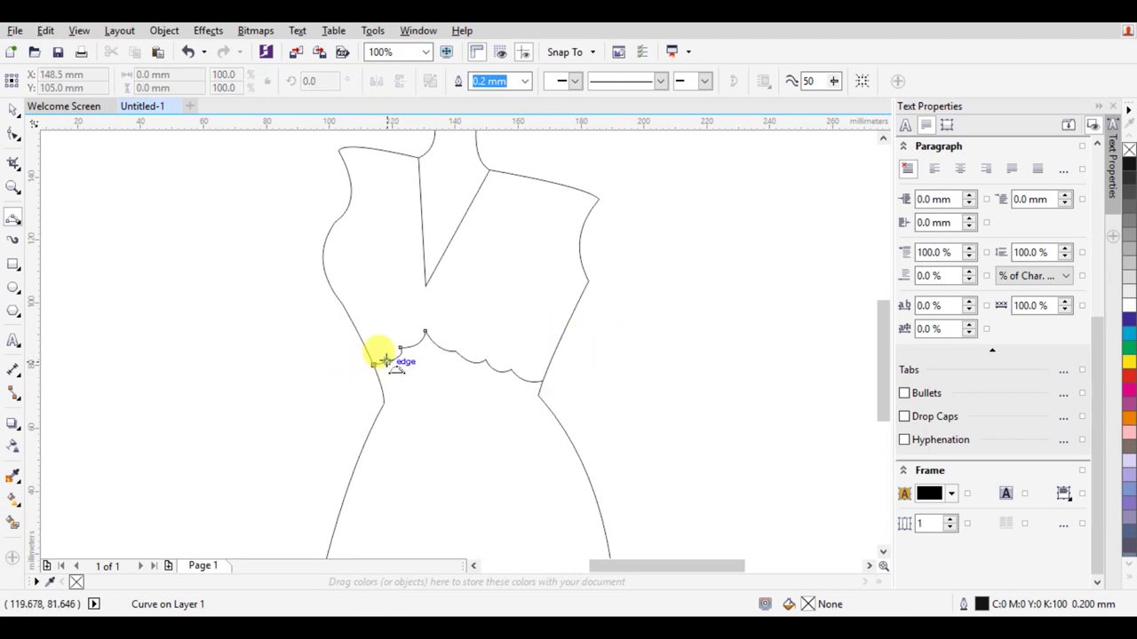
drag(382, 397, 544, 402)
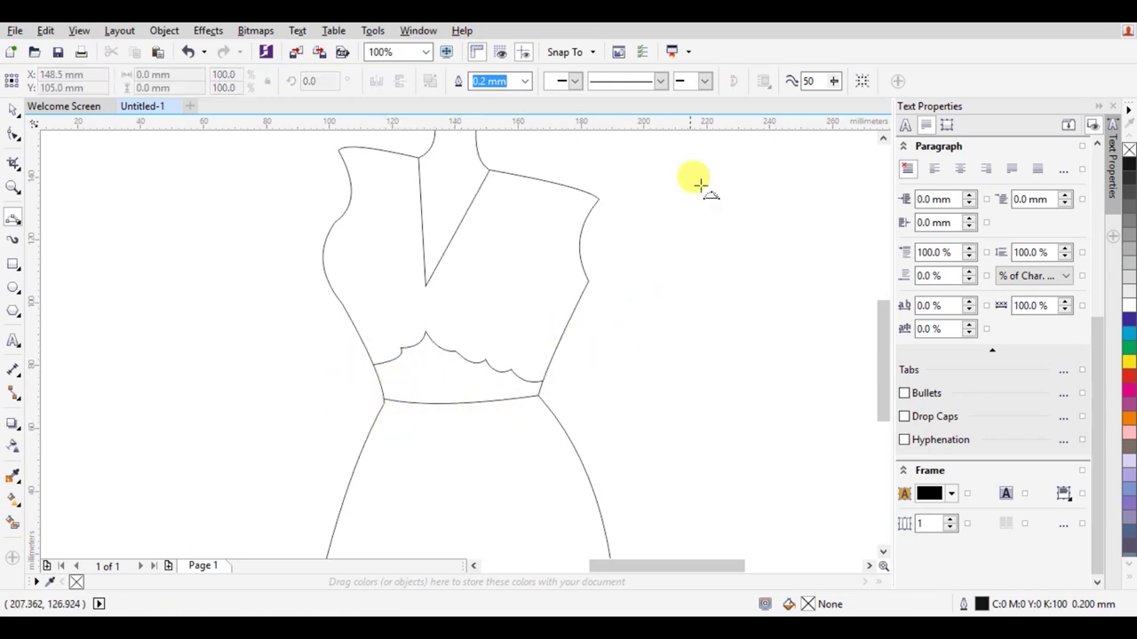
Draw the left side curve and left armhole, running down past the waist.
click(882, 138)
drag(338, 233, 360, 488)
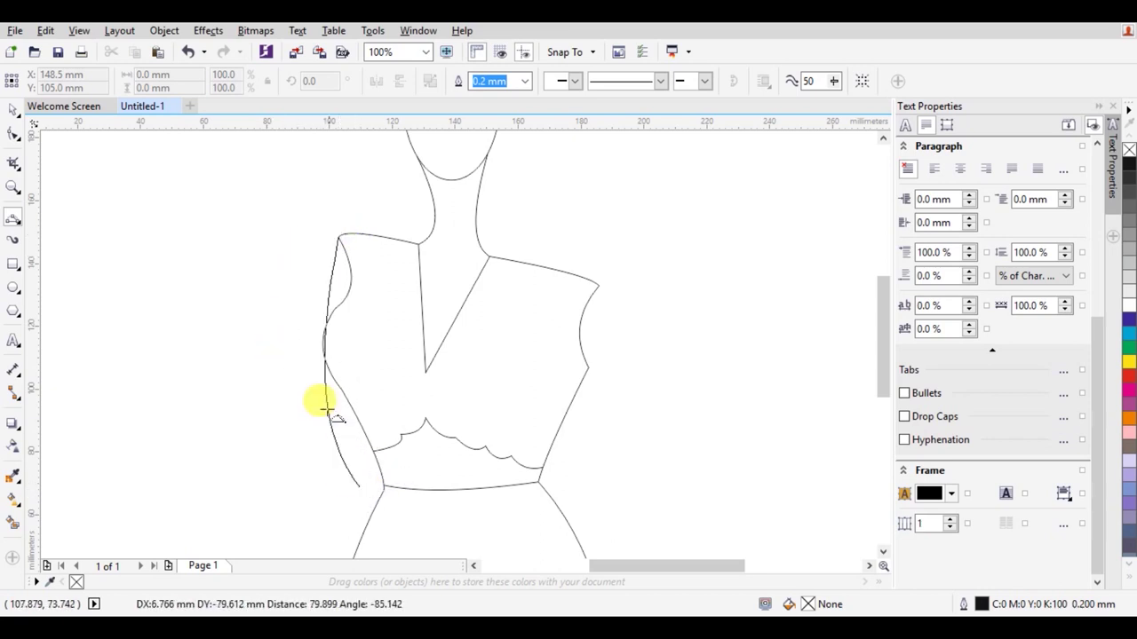
click(312, 337)
drag(338, 234, 325, 322)
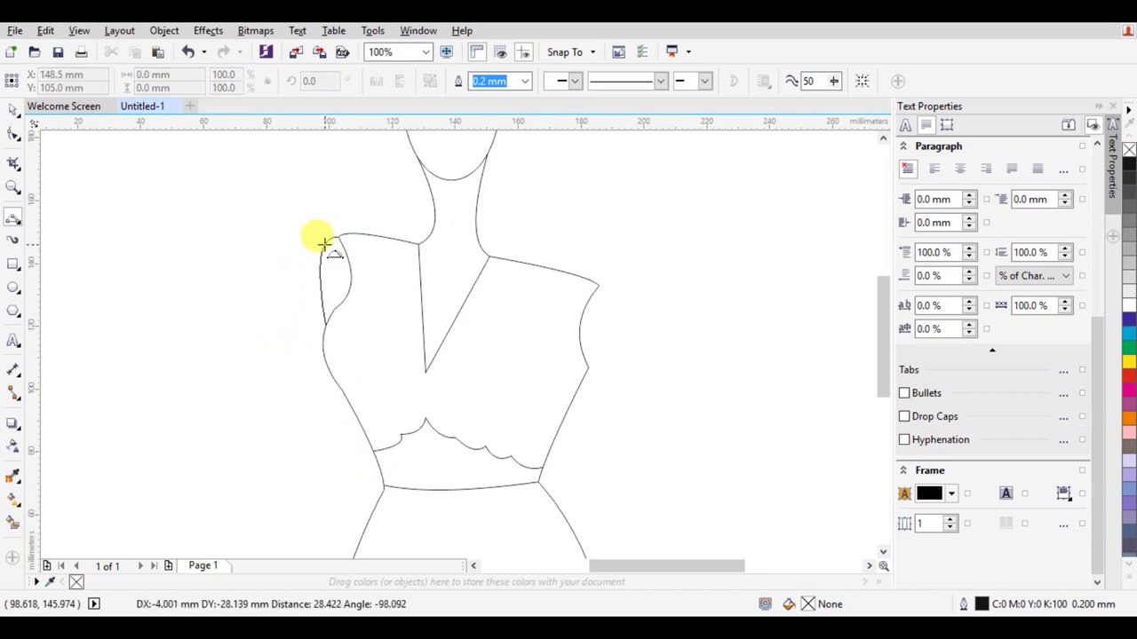
click(325, 244)
mouse_move(339, 237)
mouse_down()
mouse_move(353, 487)
mouse_move(375, 494)
mouse_up()
click(357, 493)
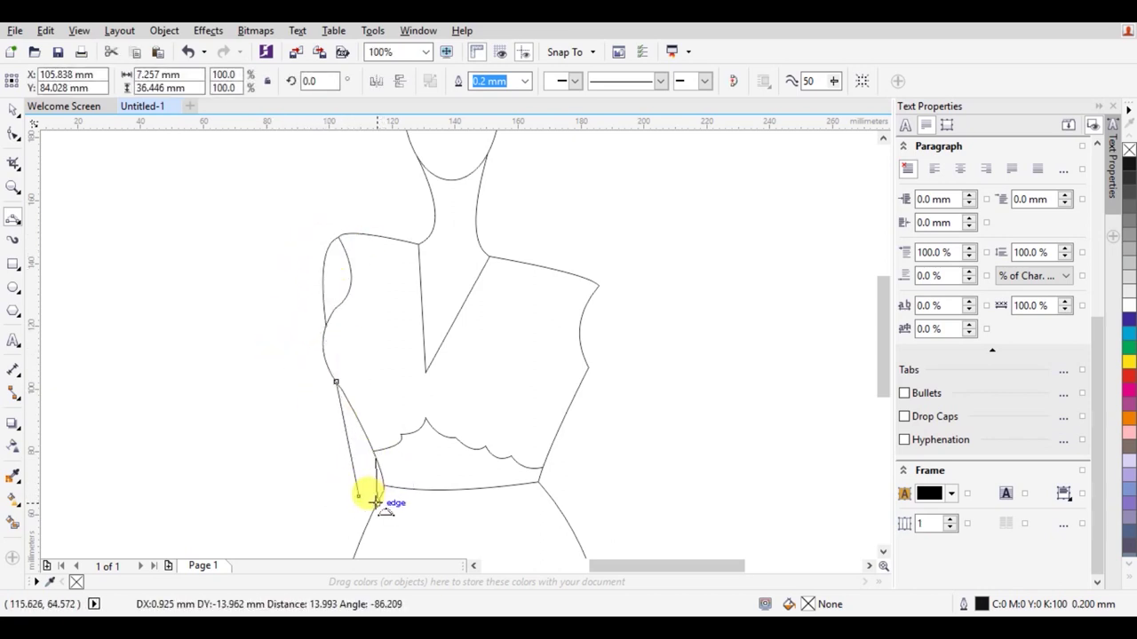
scroll(781, 488, down, 3)
click(698, 310)
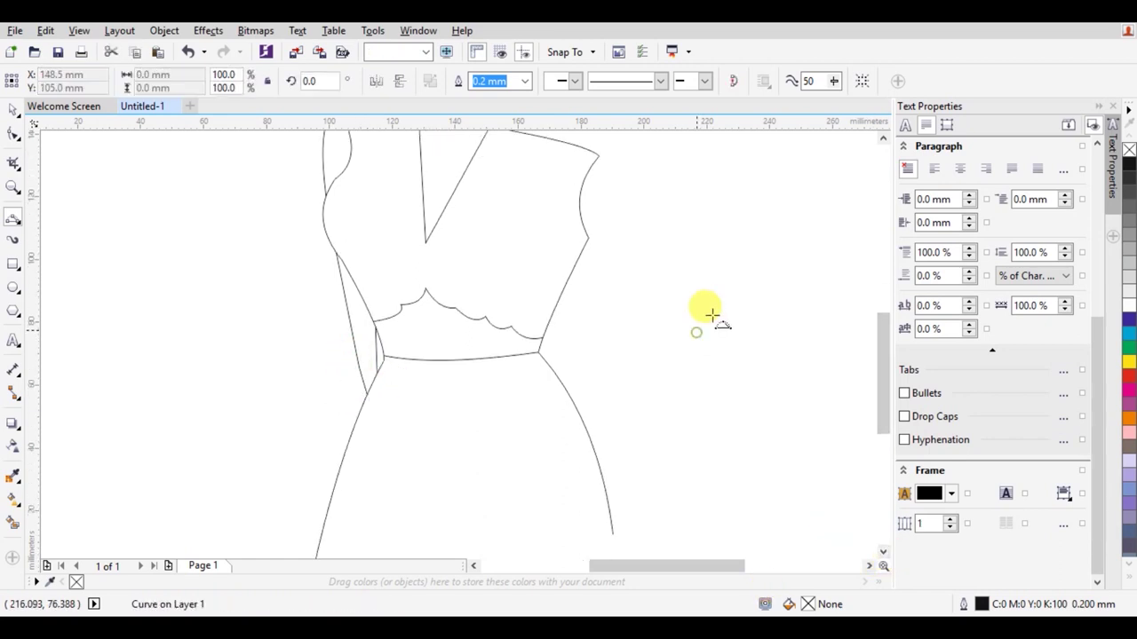
Draw the right arm from the shoulder down to the waist.
scroll(698, 310, down, 1)
mouse_move(657, 238)
mouse_down()
mouse_move(679, 325)
mouse_move(648, 364)
mouse_up()
click(667, 317)
double_click(648, 362)
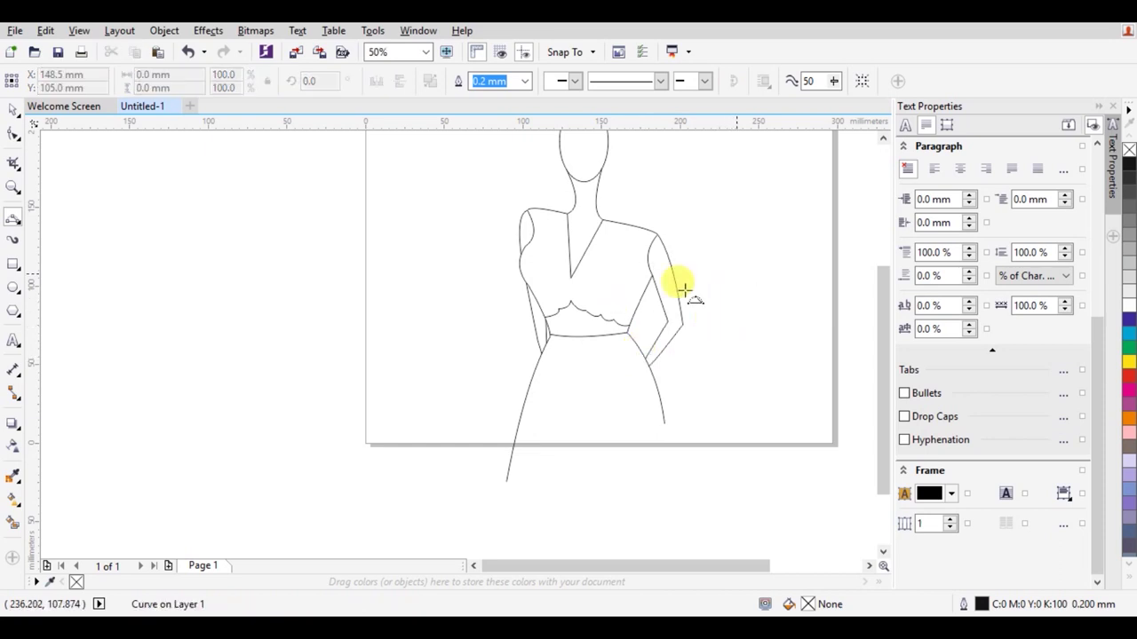
scroll(733, 328, down, 1)
scroll(733, 328, up, 1)
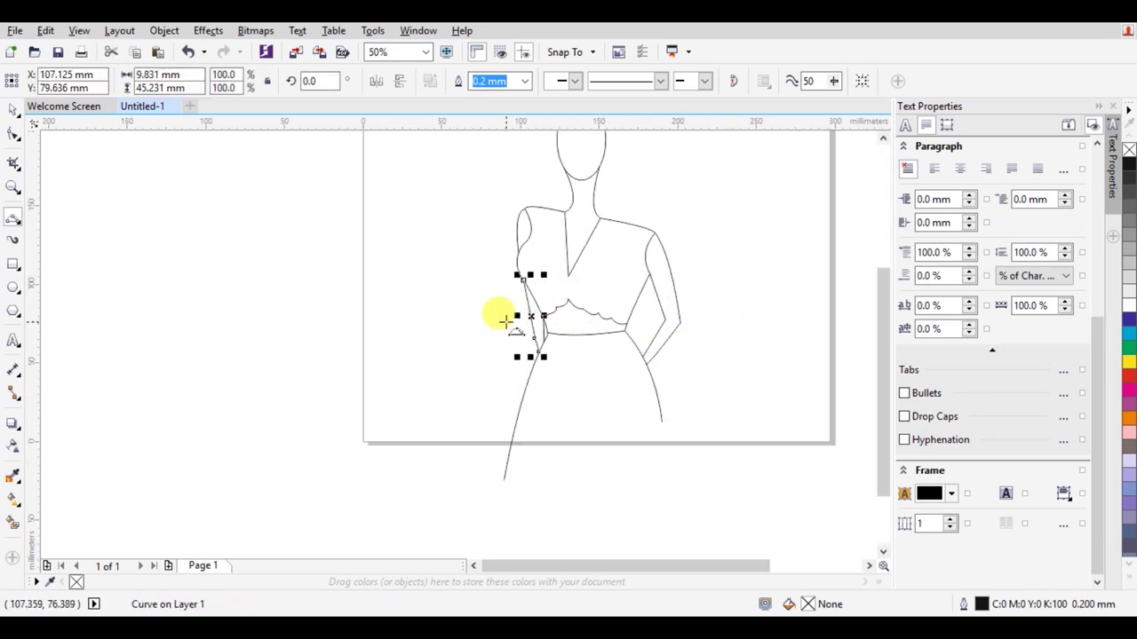
Draw the left shoulder-to-armhole curve and the outer left arm line to the wrist.
click(524, 208)
scroll(558, 233, up, 1)
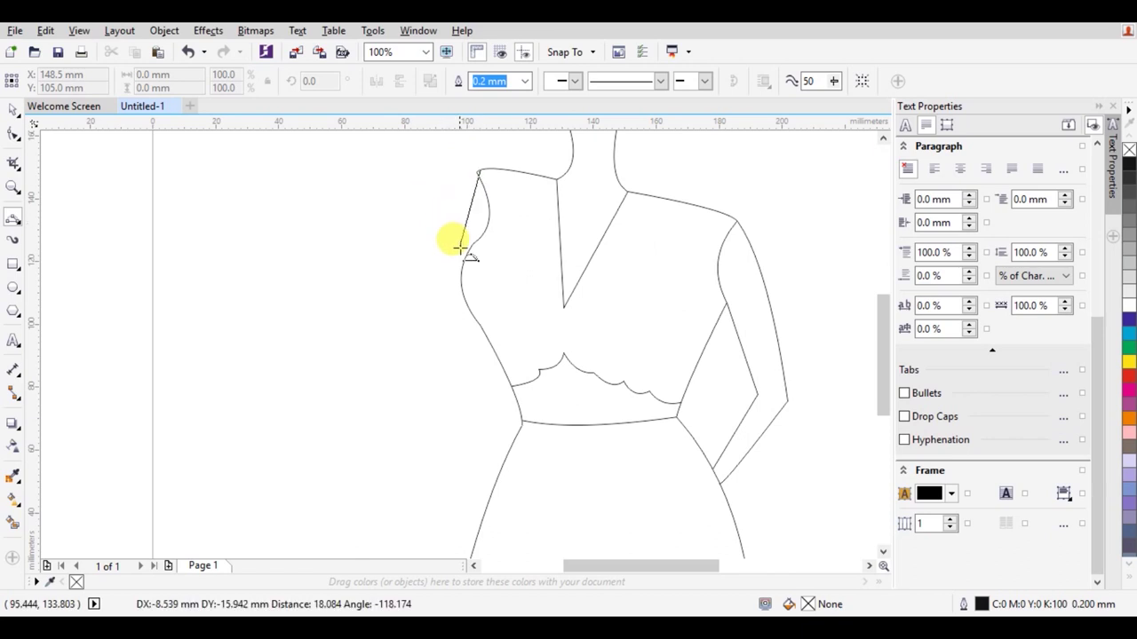
click(462, 195)
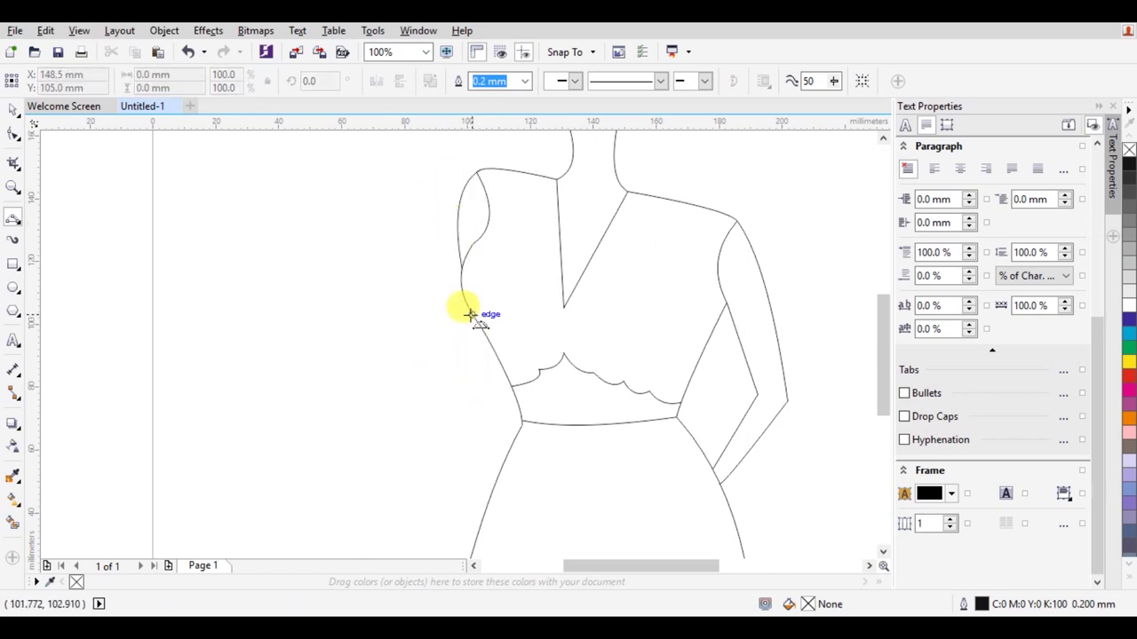
click(470, 313)
click(484, 435)
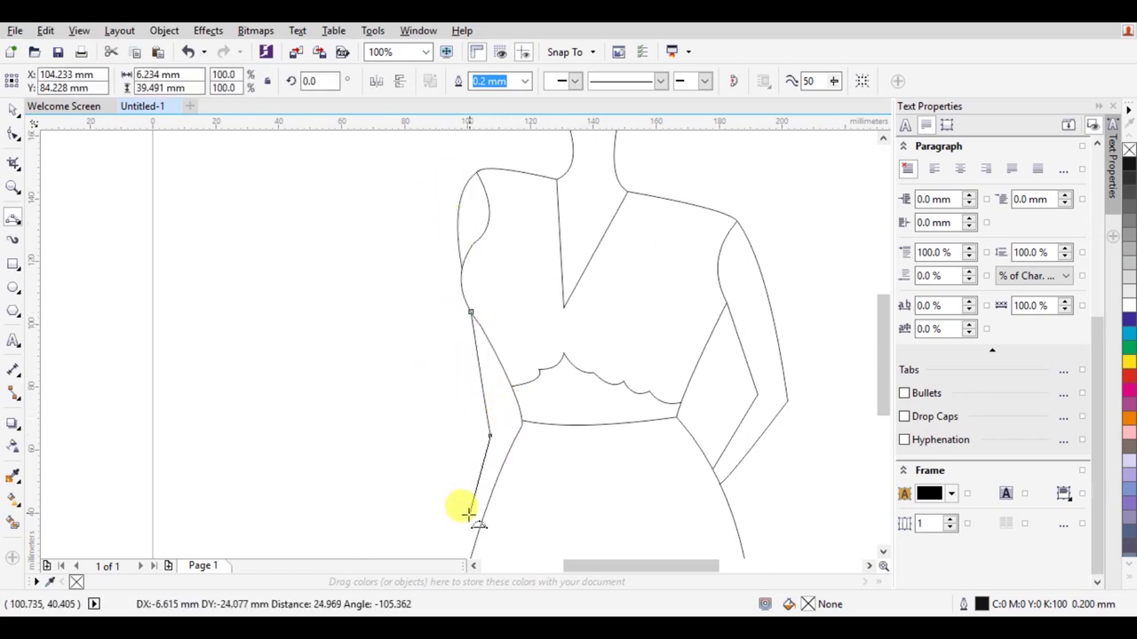
click(466, 522)
Add the inner left arm line and a short hand line near the hip.
click(506, 377)
double_click(502, 468)
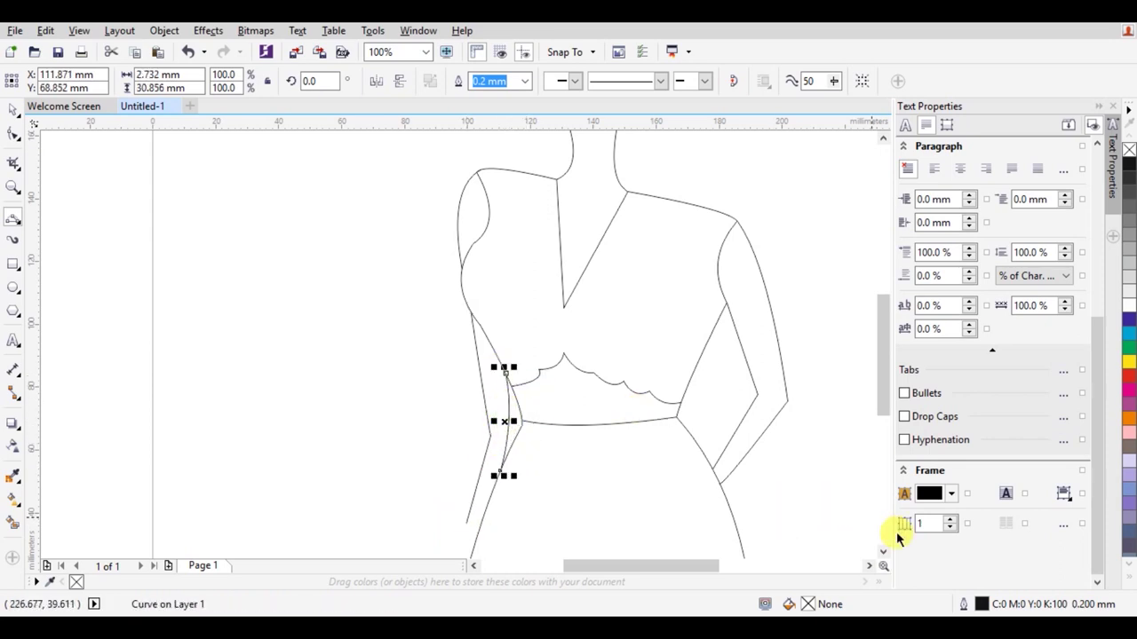
scroll(806, 451, down, 3)
click(463, 392)
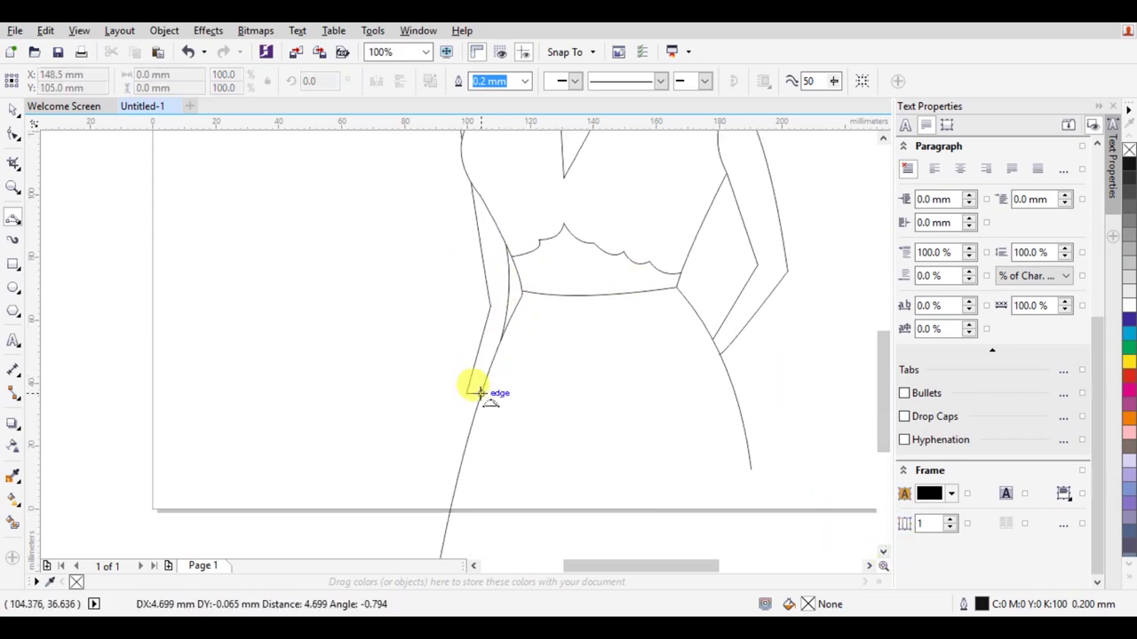
double_click(442, 429)
Draw the right forearm lines beside the skirt, cancelling a stray line.
scroll(654, 326, down, 2)
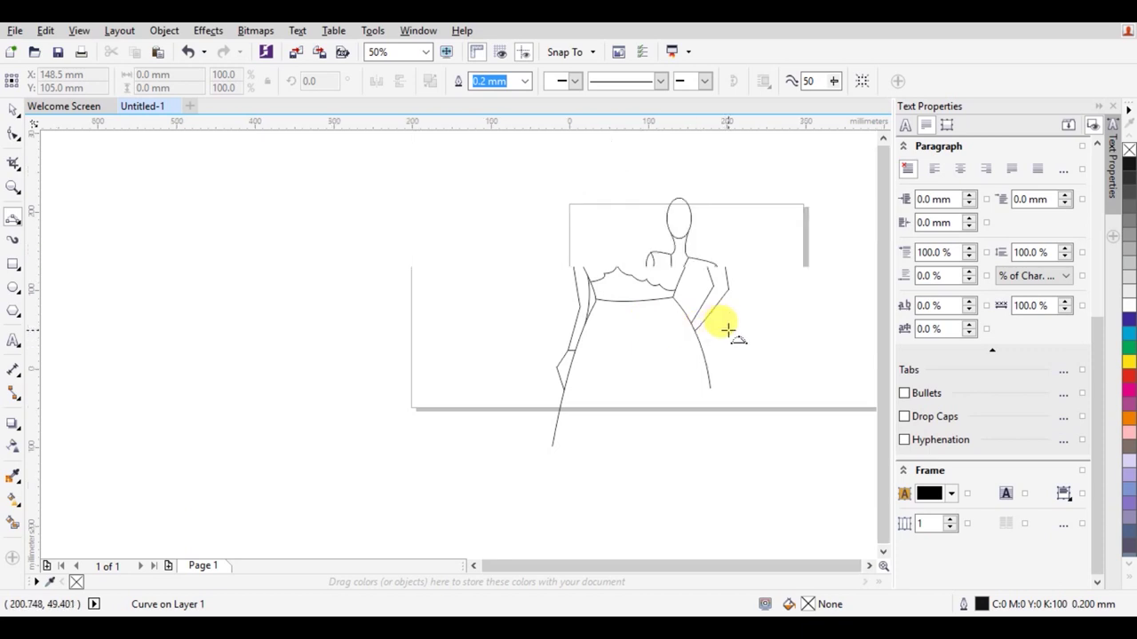
click(691, 328)
click(704, 349)
key(Escape)
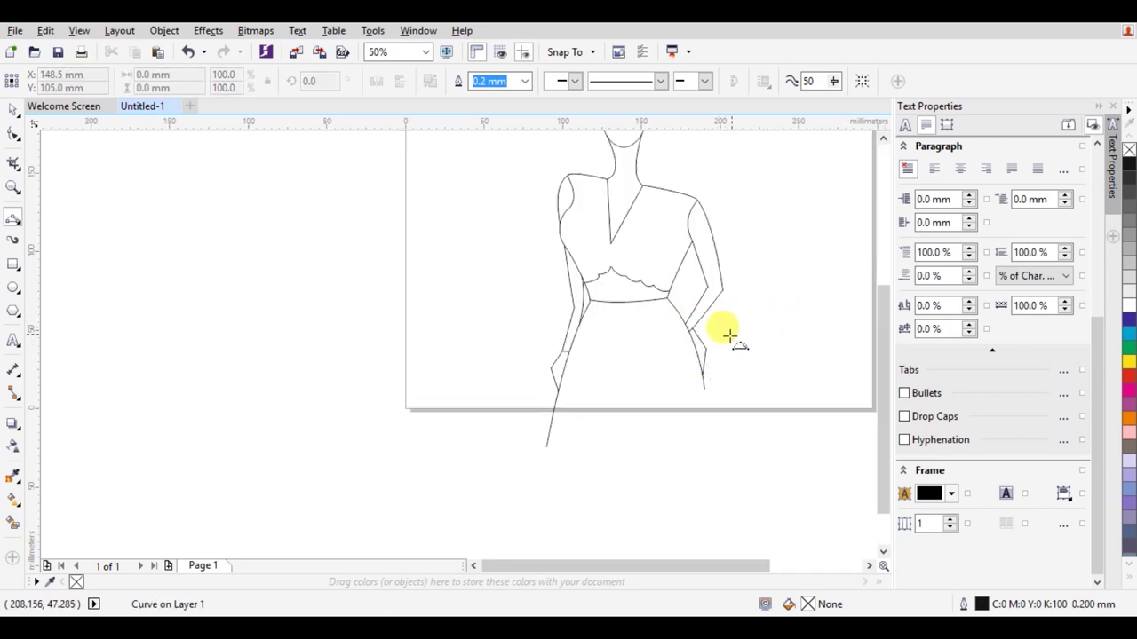
scroll(719, 333, up, 4)
click(604, 337)
double_click(659, 404)
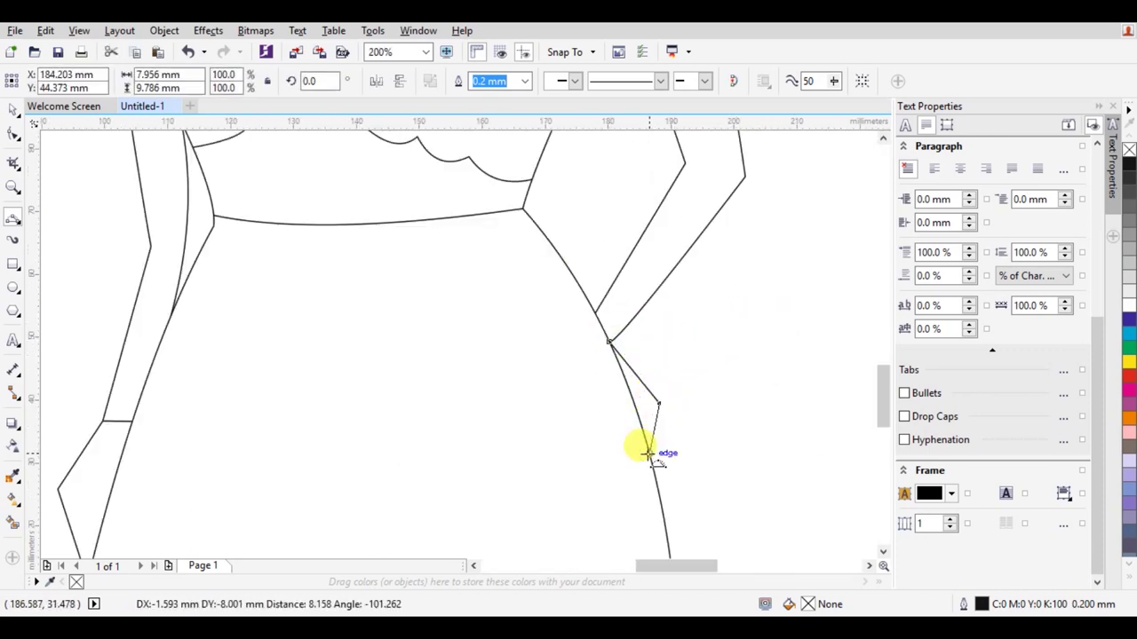
Finish the right hand line at the skirt edge.
scroll(710, 378, down, 4)
scroll(704, 391, up, 2)
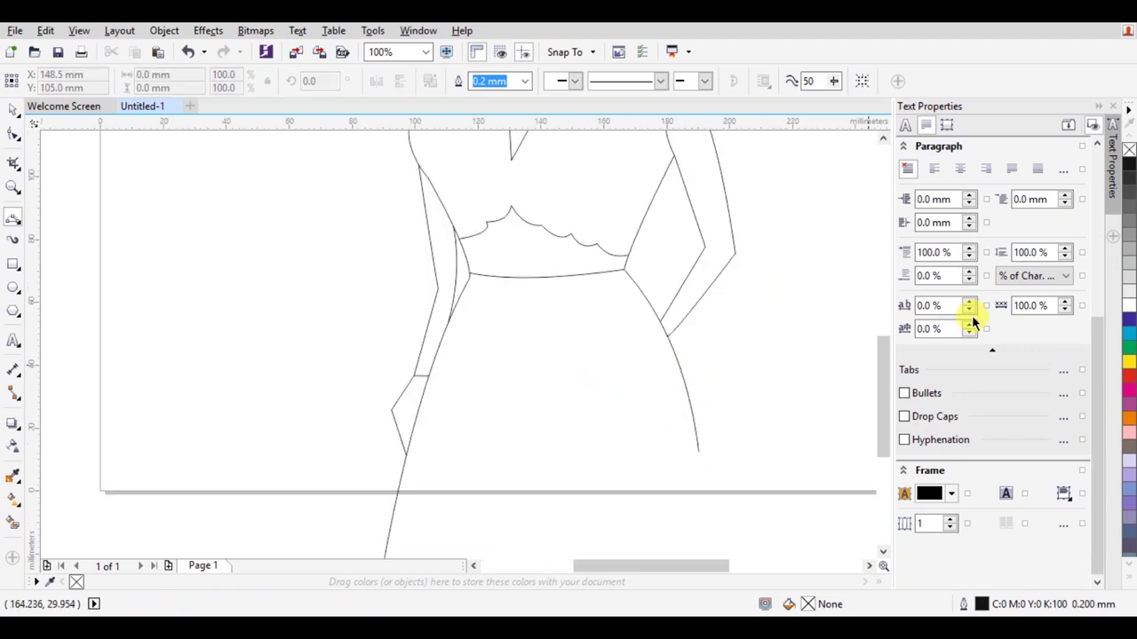
scroll(852, 329, up, 2)
scroll(480, 352, down, 2)
double_click(513, 393)
scroll(648, 308, down, 2)
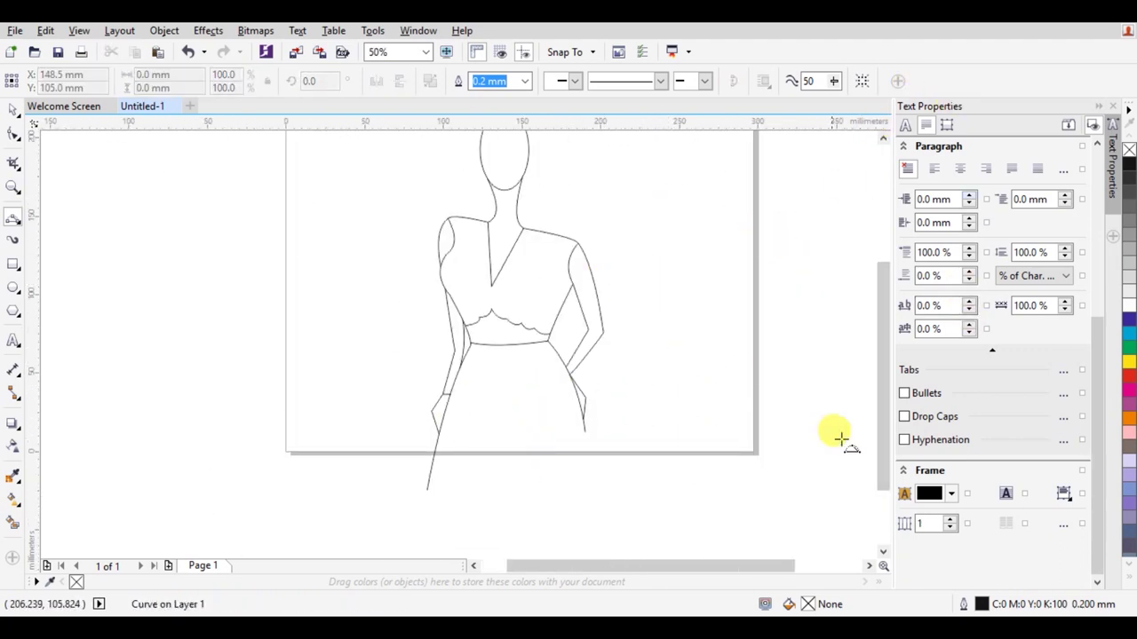
scroll(840, 438, down, 3)
scroll(872, 517, down, 2)
scroll(793, 313, down, 1)
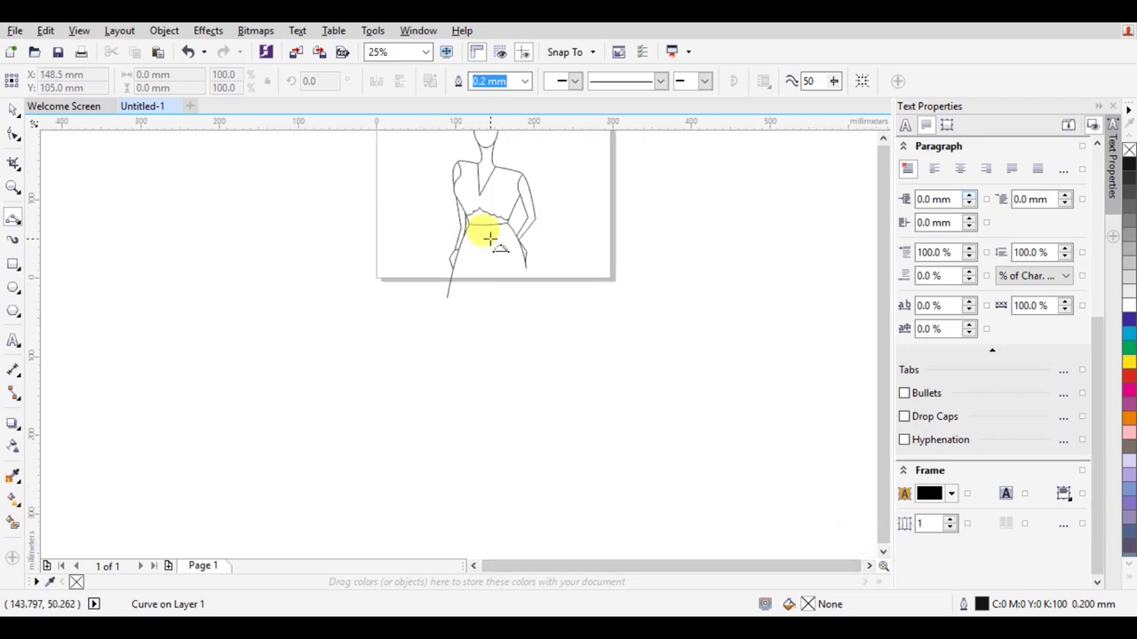
scroll(460, 235, up, 2)
Draw a curved lower waistband line beneath the waist, redoing the first attempt.
click(458, 224)
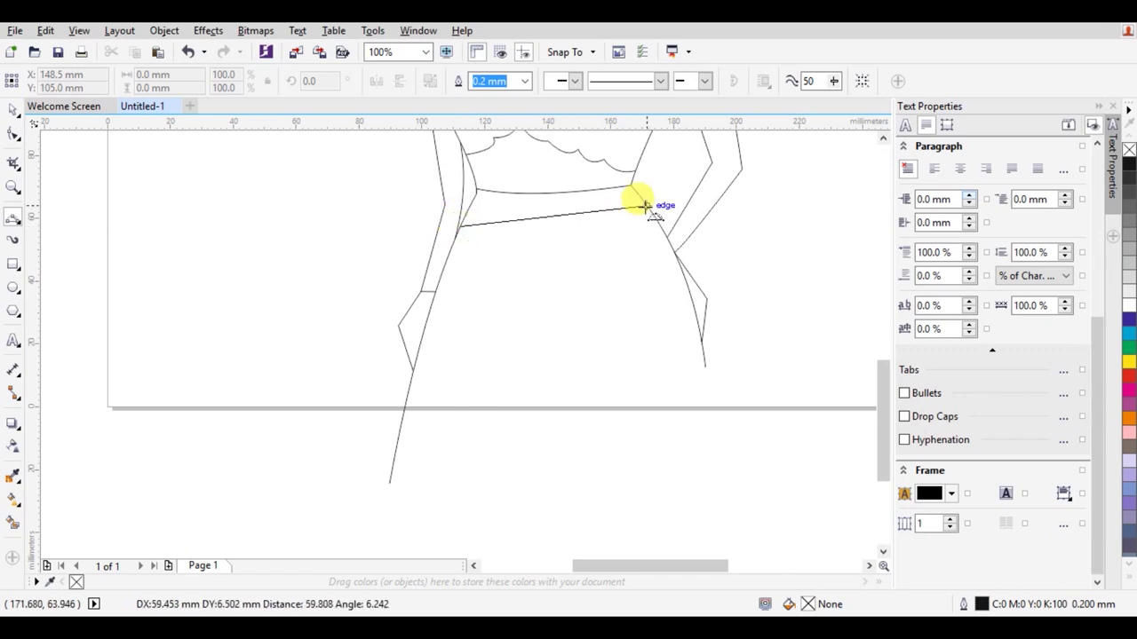
click(544, 228)
key(ctrl+z)
drag(470, 206, 647, 207)
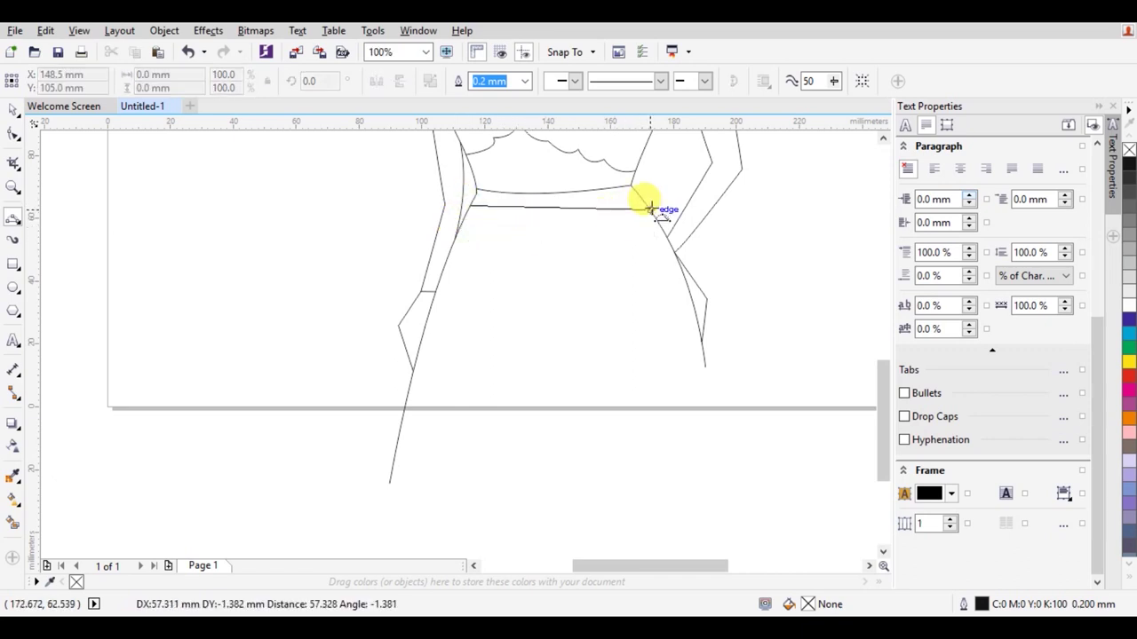
click(577, 213)
scroll(698, 426, down, 2)
scroll(799, 515, down, 2)
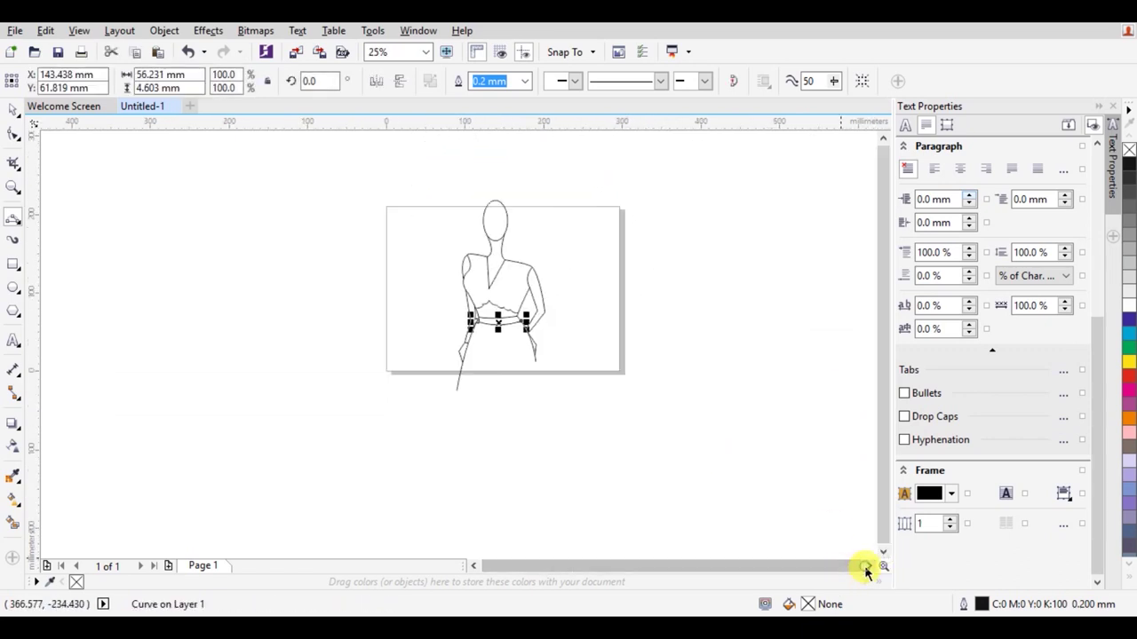
scroll(503, 380, down, 2)
Draw the long flaring left and right skirt outline curves from the waistband.
drag(373, 300, 219, 540)
click(306, 413)
mouse_move(451, 261)
mouse_down()
mouse_move(591, 551)
mouse_move(660, 452)
mouse_up()
scroll(591, 550, down, 3)
click(583, 363)
scroll(666, 325, down, 1)
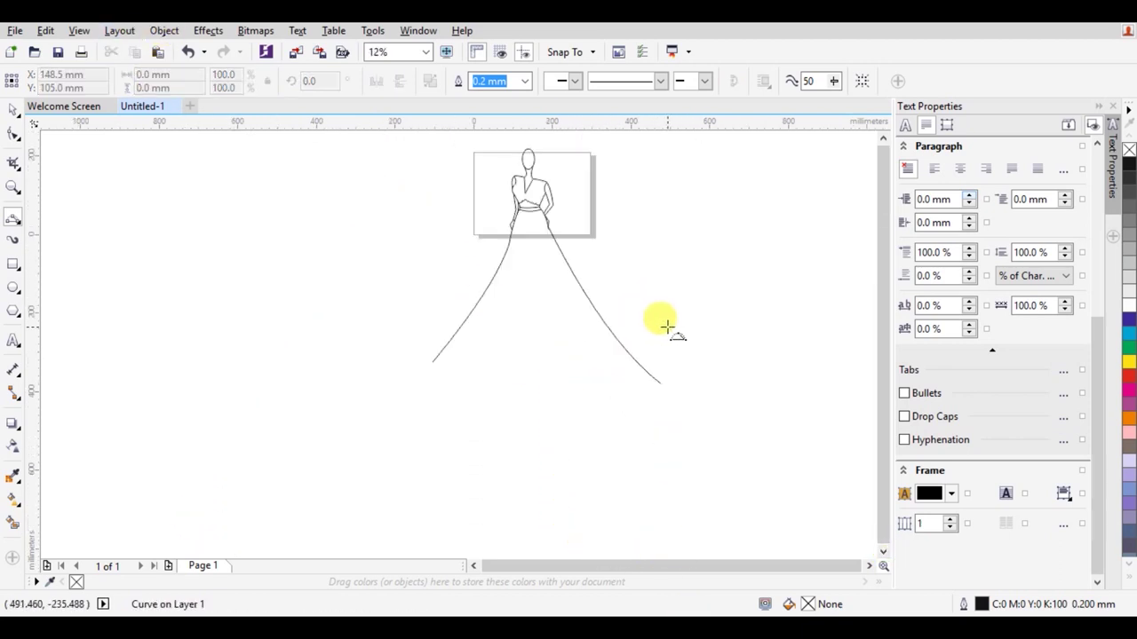
scroll(520, 317, up, 1)
scroll(883, 145, up, 2)
Add two inner skirt fold curves hanging from the waist.
drag(391, 175, 326, 460)
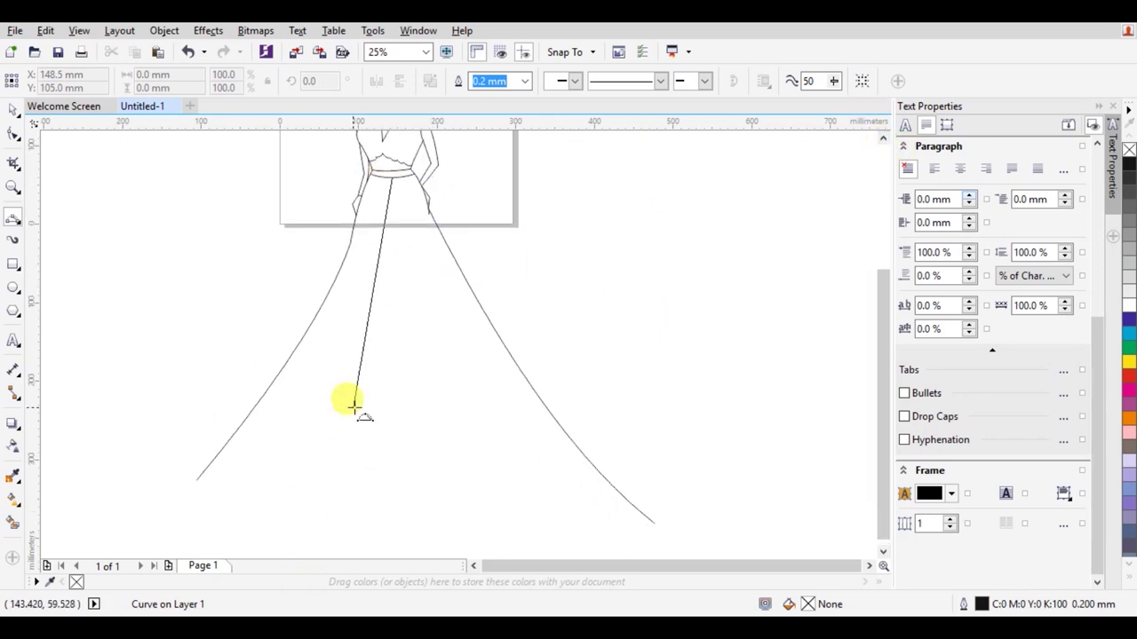
click(343, 381)
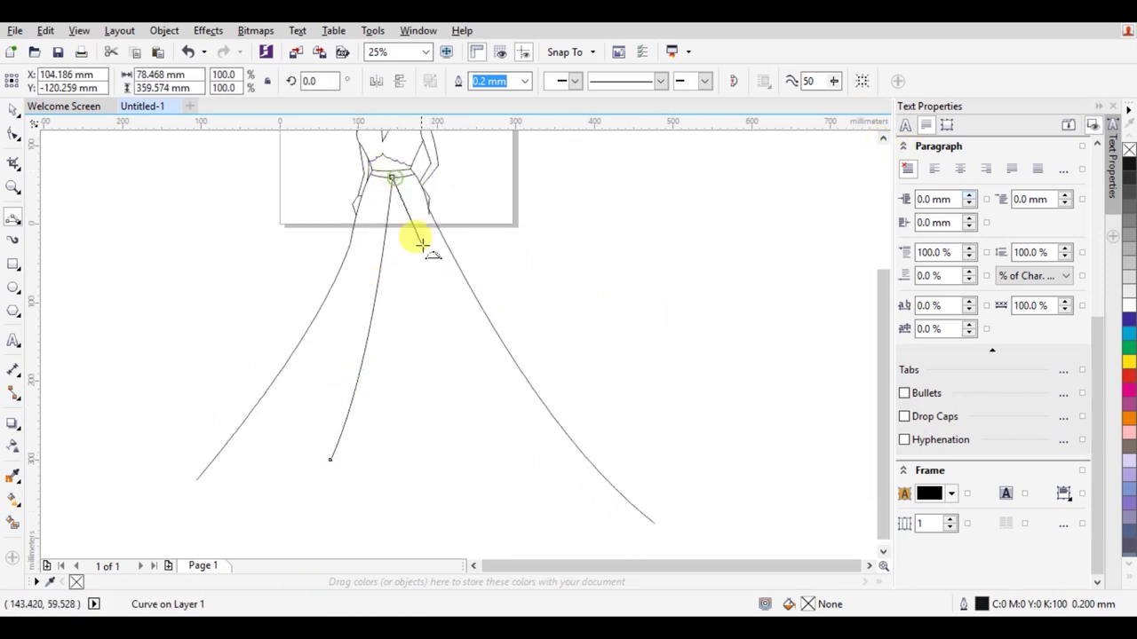
drag(423, 245, 556, 508)
click(488, 451)
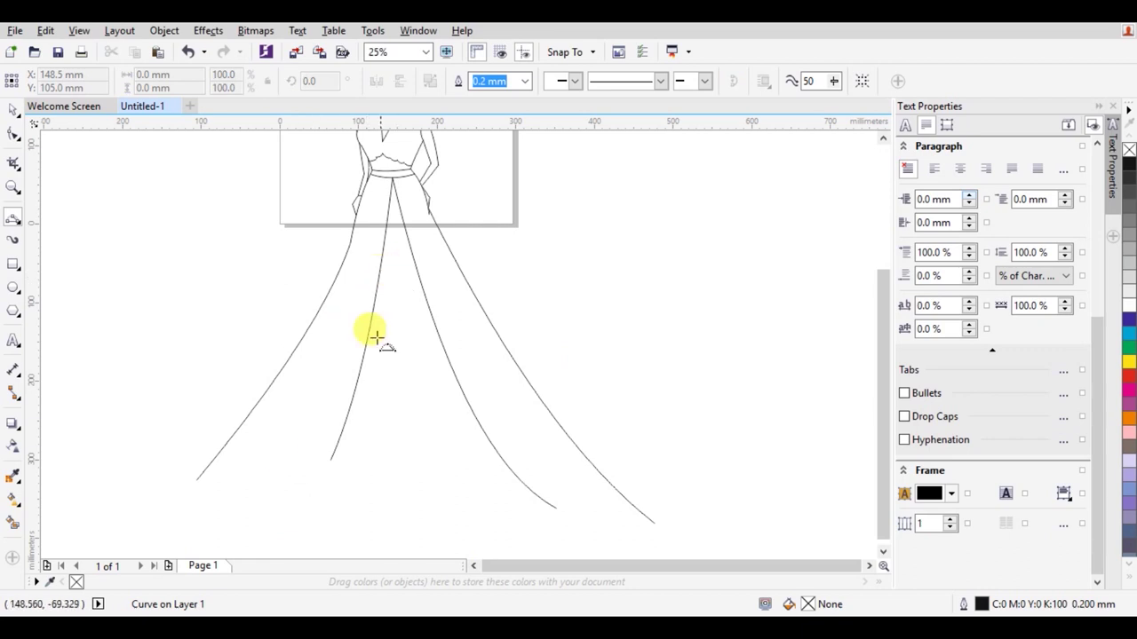
Draw the wavy hem across the left panel and start the right hem.
drag(194, 479, 227, 491)
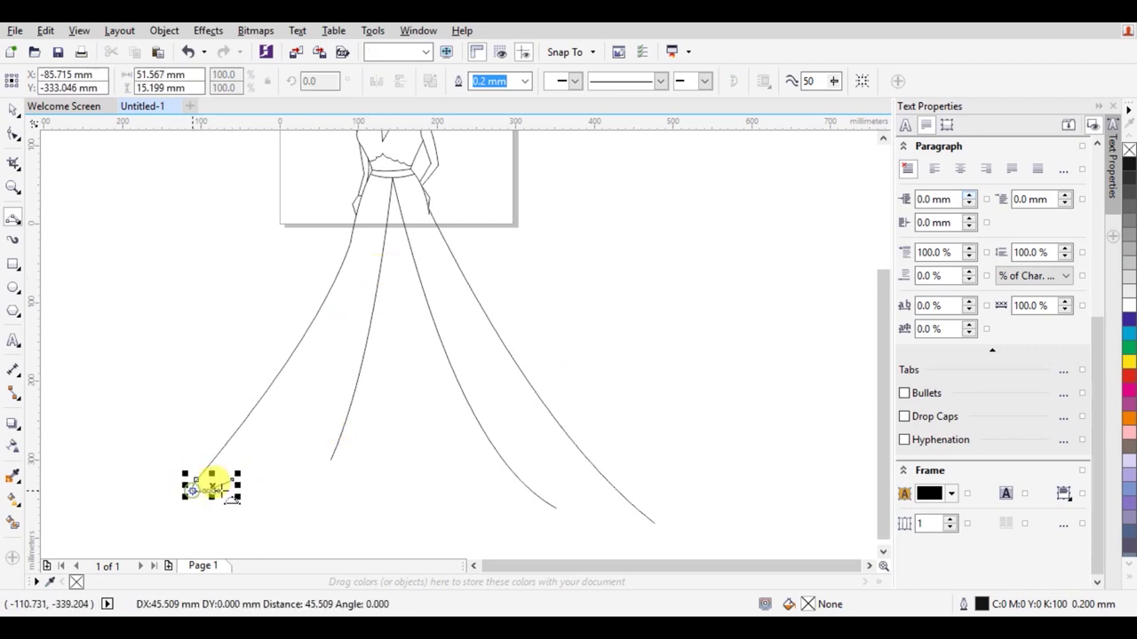
click(231, 480)
click(303, 462)
click(556, 507)
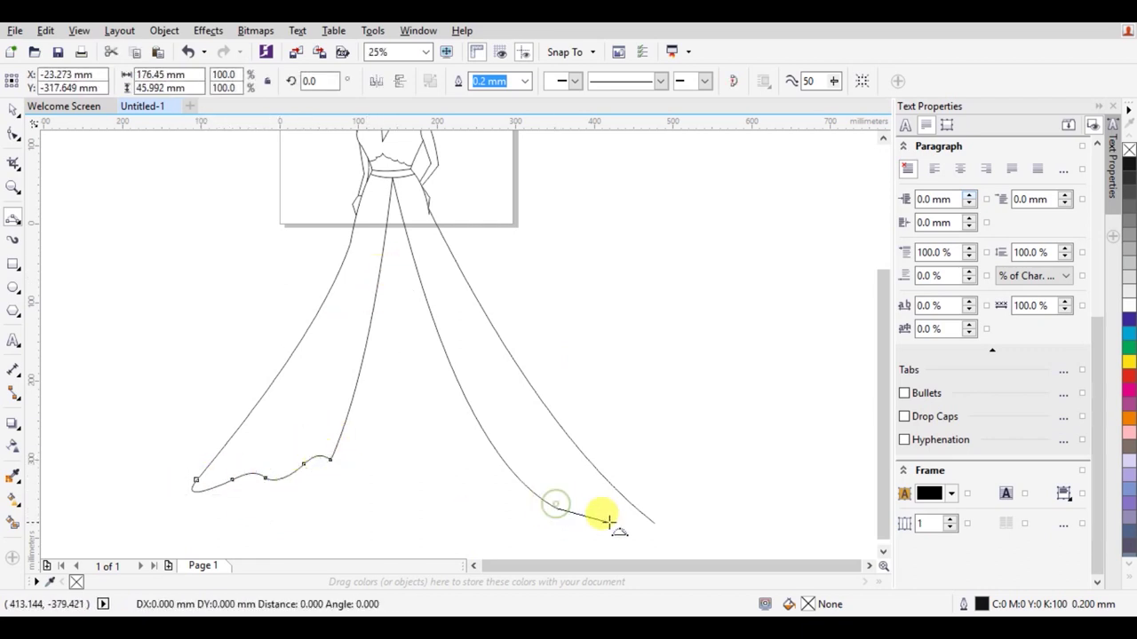
click(578, 518)
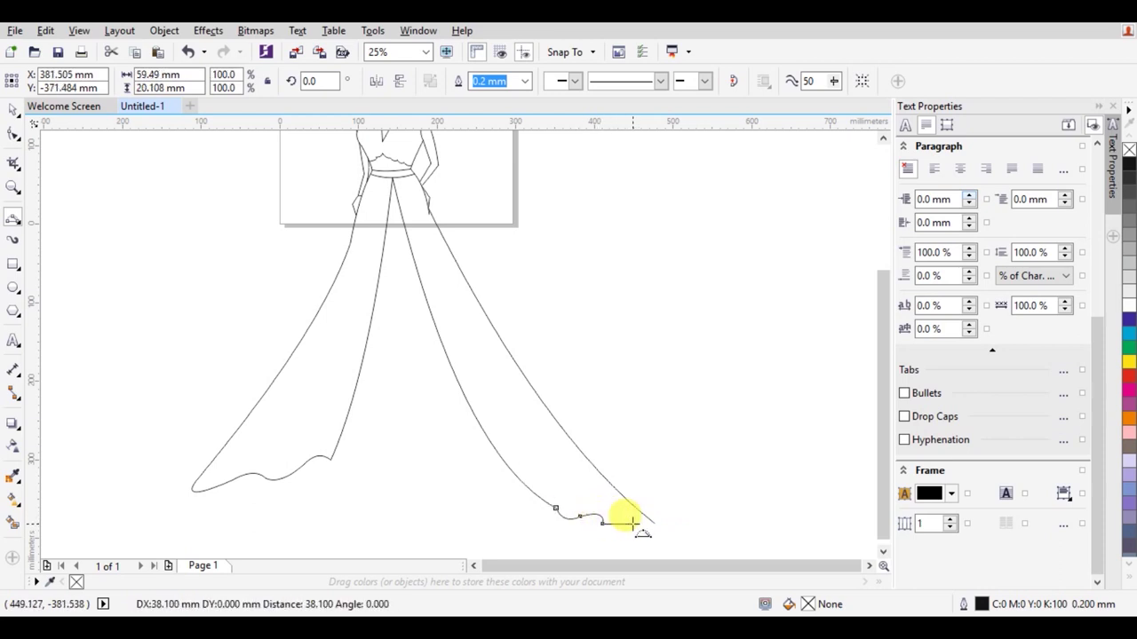
Draw two inner panel lines from the waist down to the hems.
key(Escape)
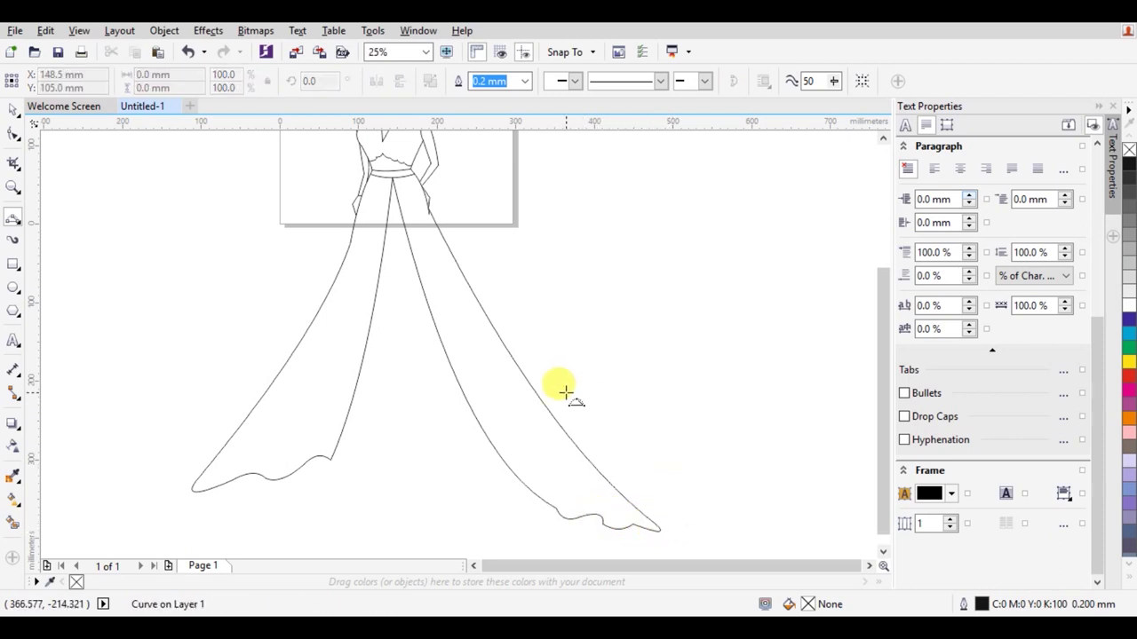
click(384, 177)
click(321, 457)
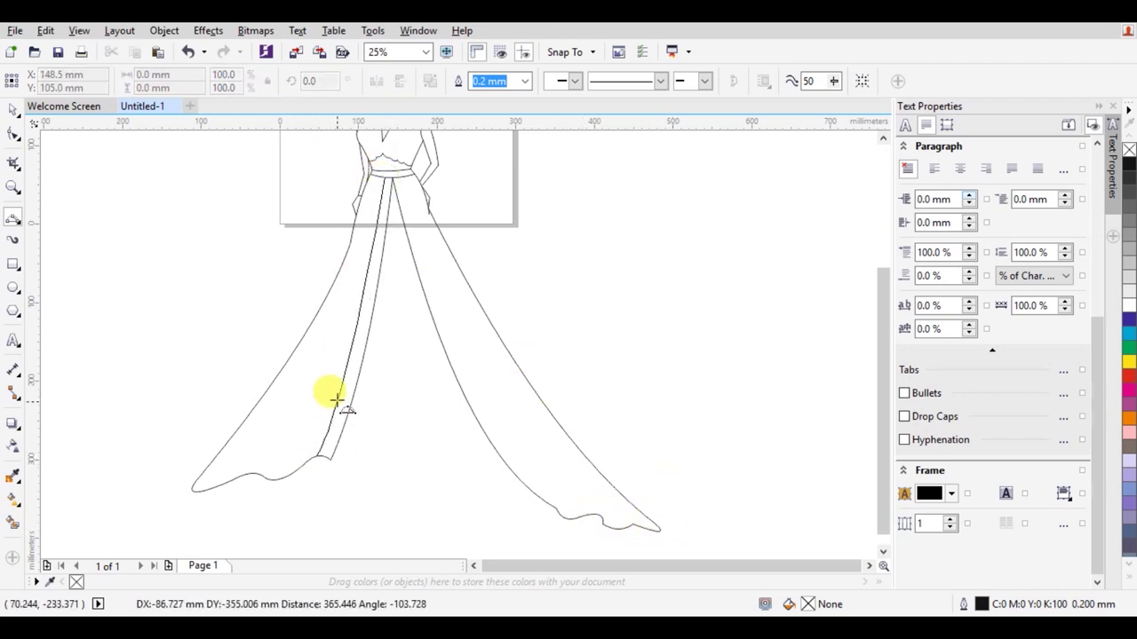
click(394, 171)
click(575, 513)
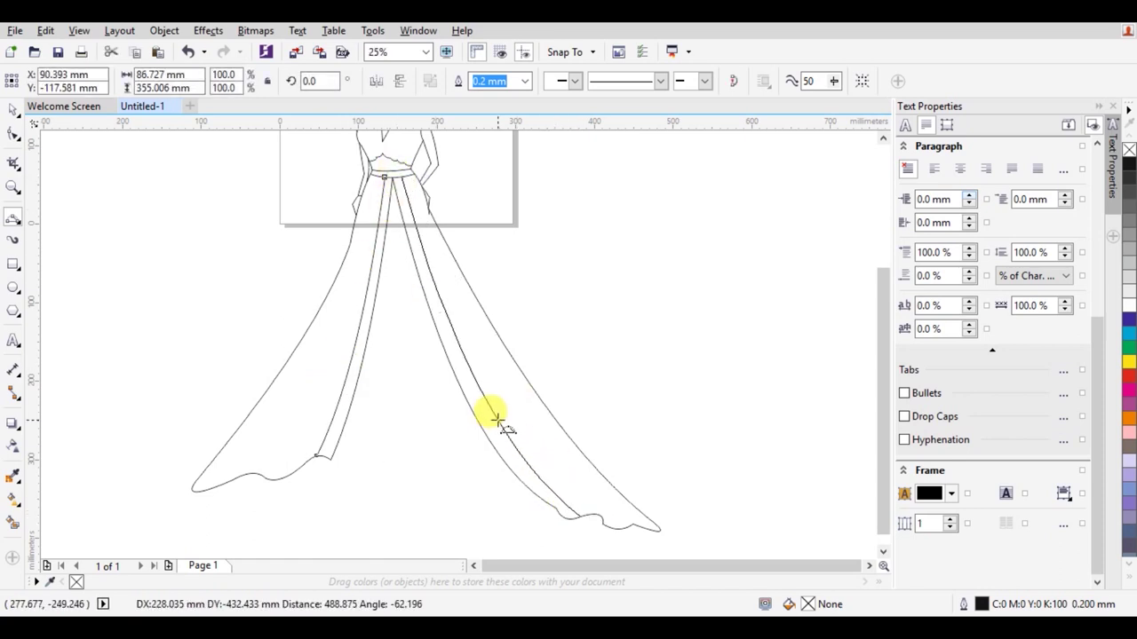
Add wavy hems to the right and left inner drape panels.
scroll(575, 515, up, 2)
click(568, 514)
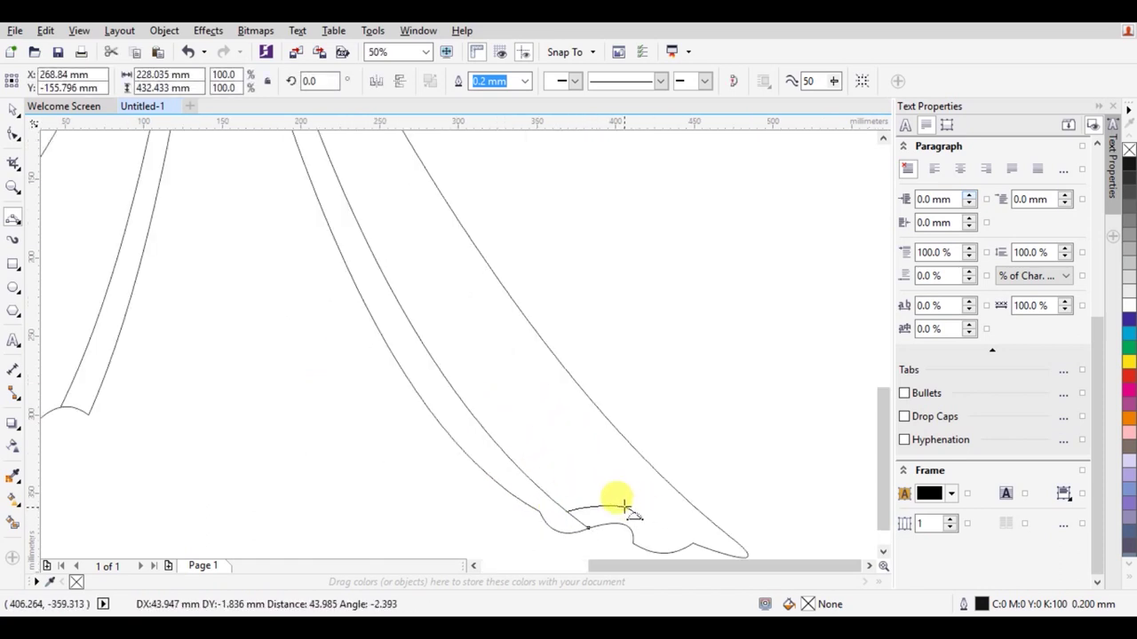
click(634, 514)
click(658, 535)
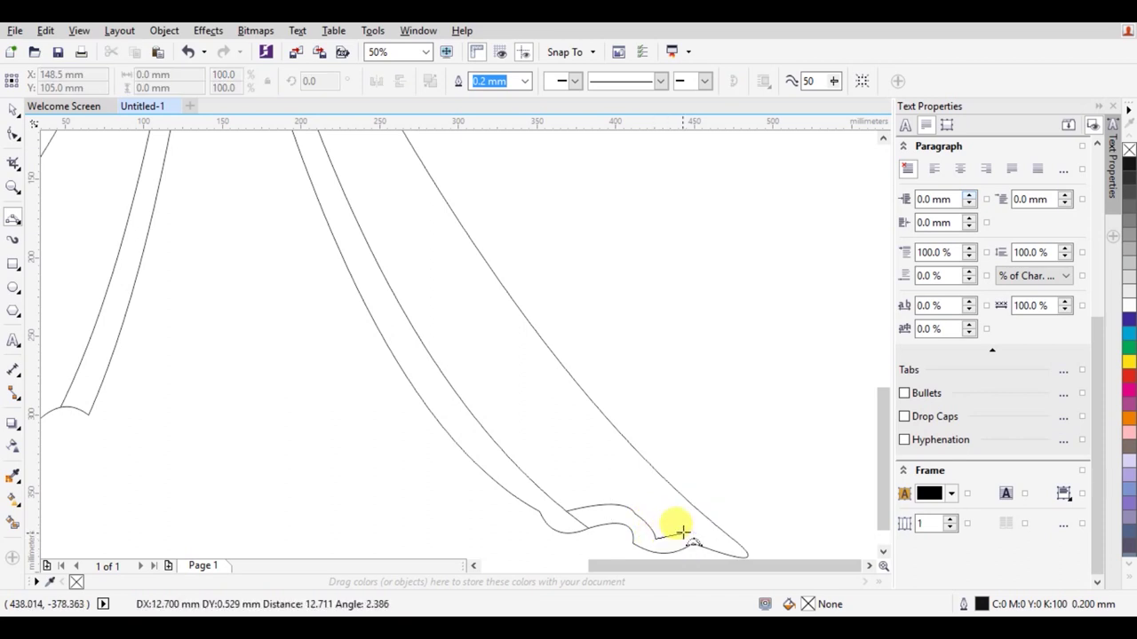
click(487, 566)
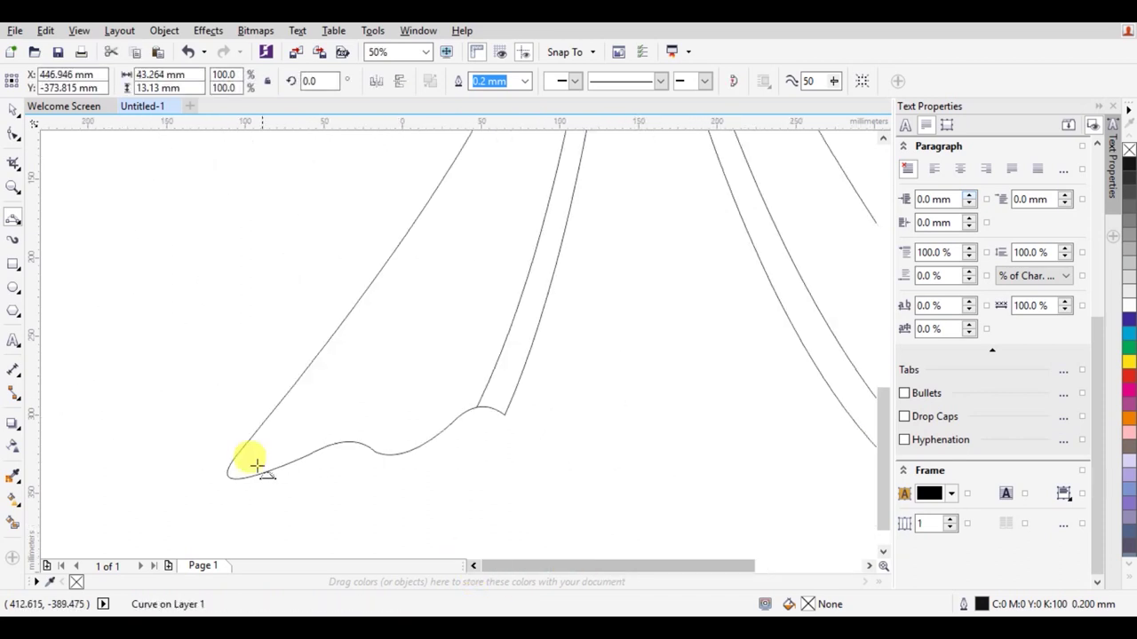
drag(320, 420, 387, 435)
click(385, 435)
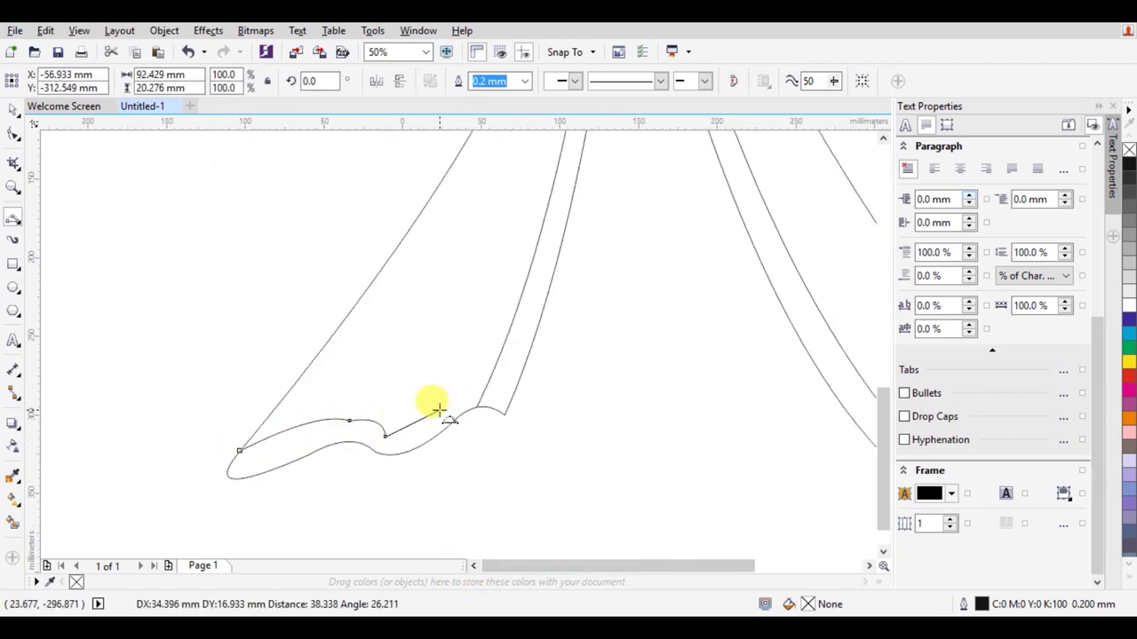
click(442, 402)
Draw the centre underskirt line down to the hem, joining it to the inner panel edge.
scroll(537, 341, down, 3)
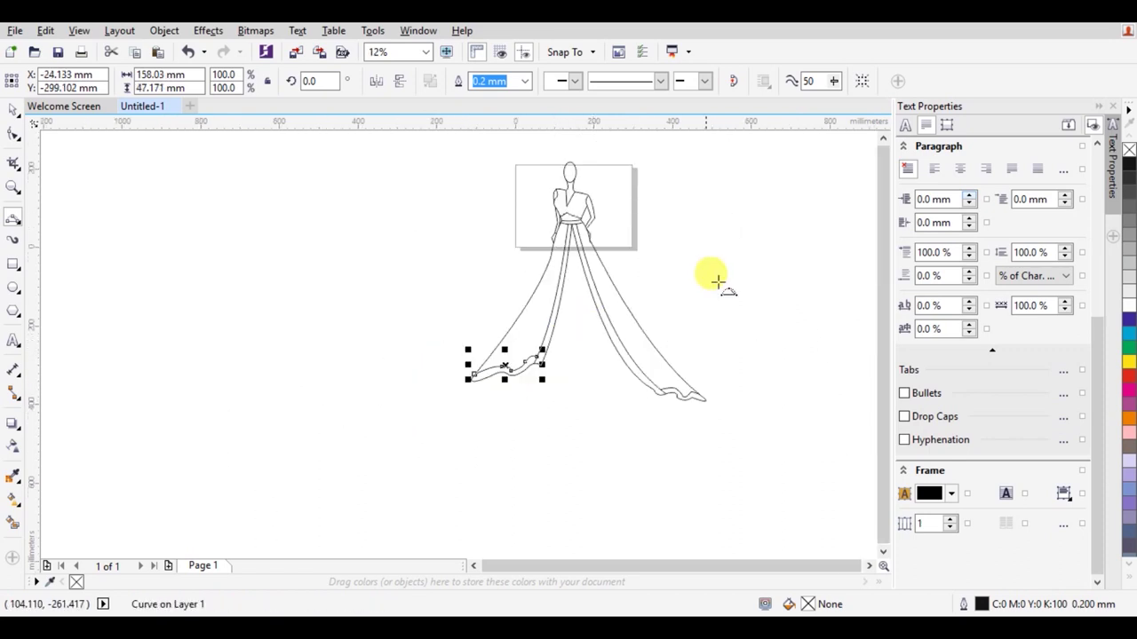
scroll(573, 324, up, 2)
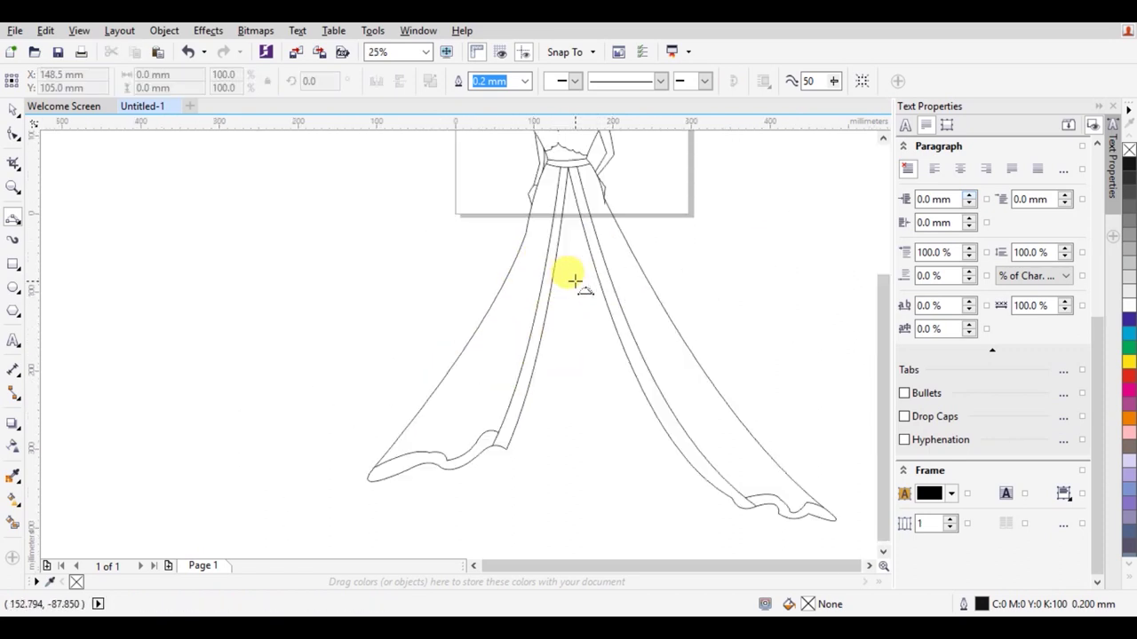
drag(578, 351, 586, 501)
key(ctrl+z)
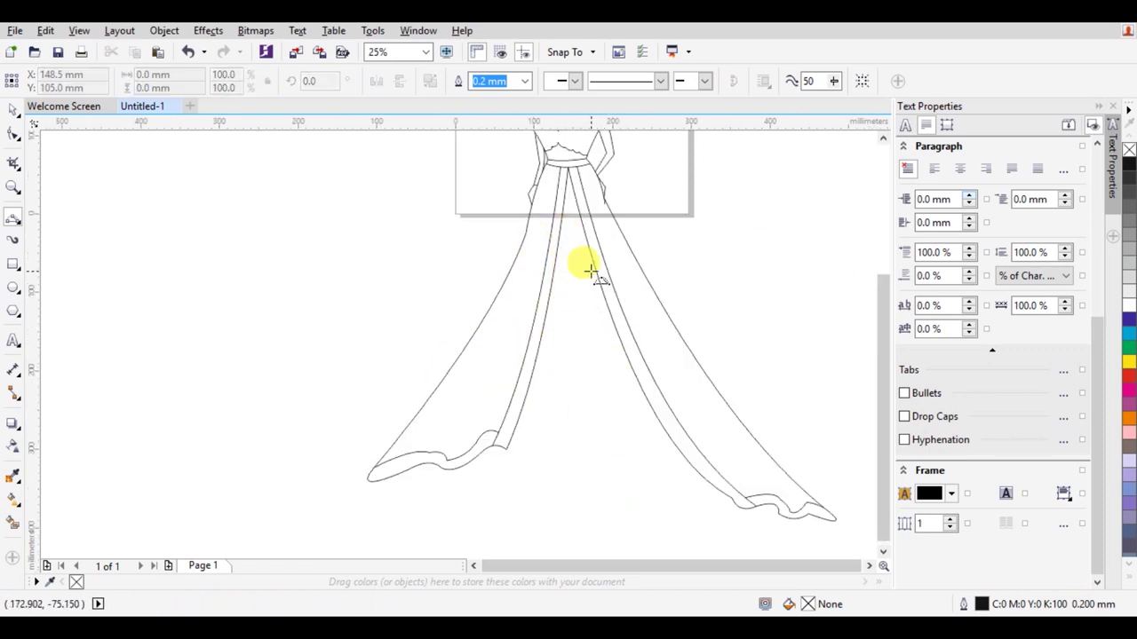
drag(576, 252, 573, 325)
drag(588, 405, 609, 462)
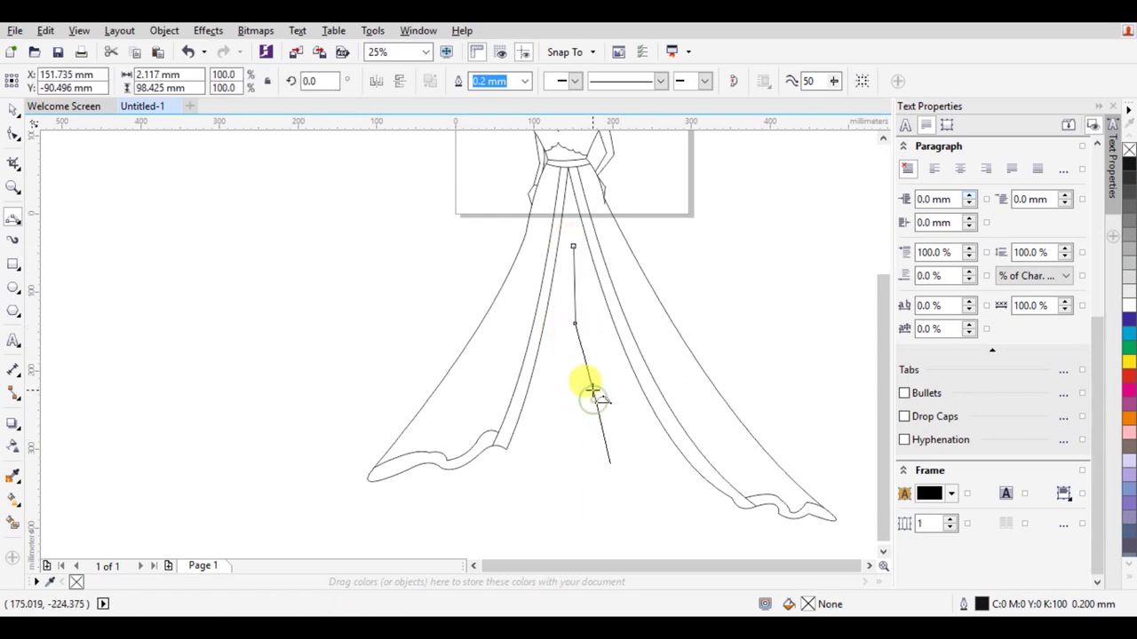
key(Escape)
drag(603, 322, 617, 333)
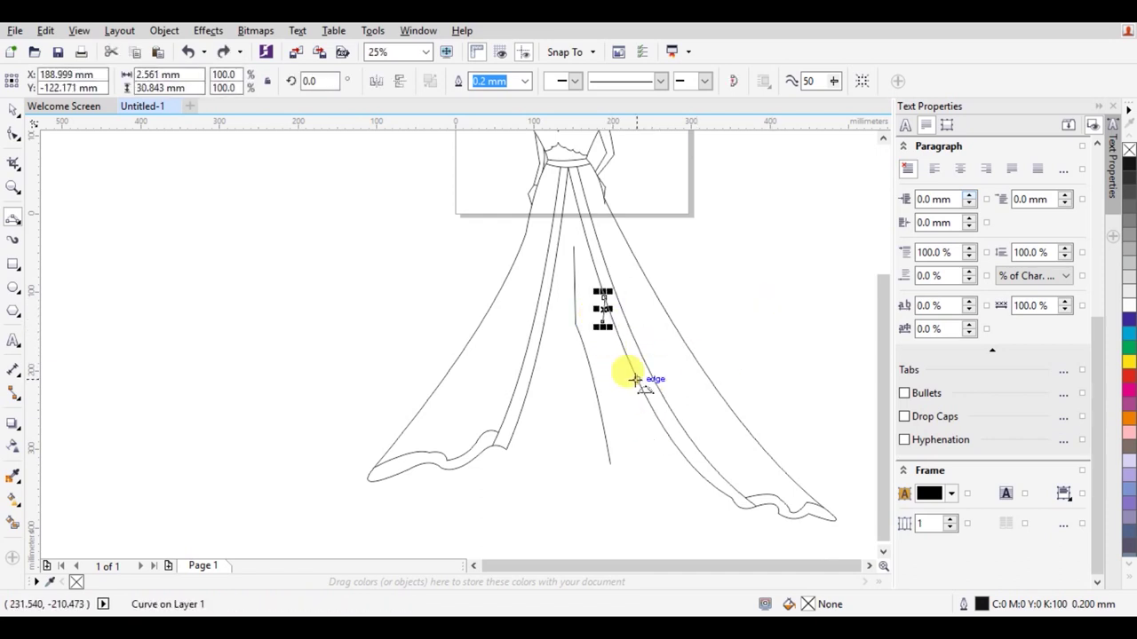
key(ctrl+z)
click(618, 334)
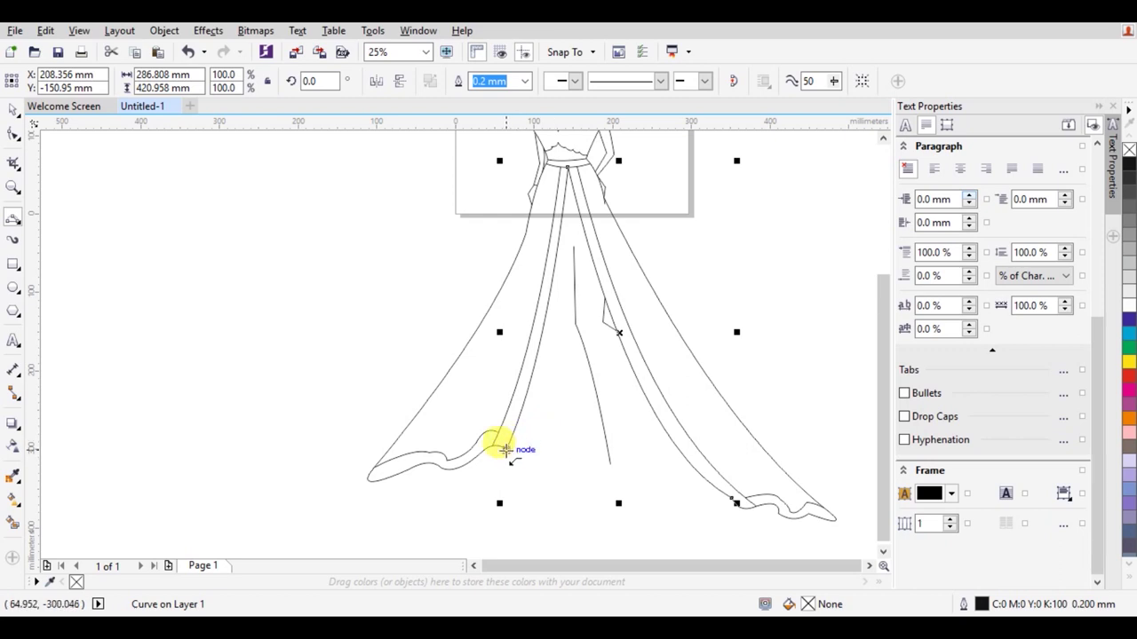
Draw the underskirt's wavy hem from the centre line's end node.
mouse_move(505, 450)
mouse_down()
mouse_move(603, 464)
mouse_move(583, 479)
mouse_move(631, 500)
mouse_move(701, 484)
mouse_up()
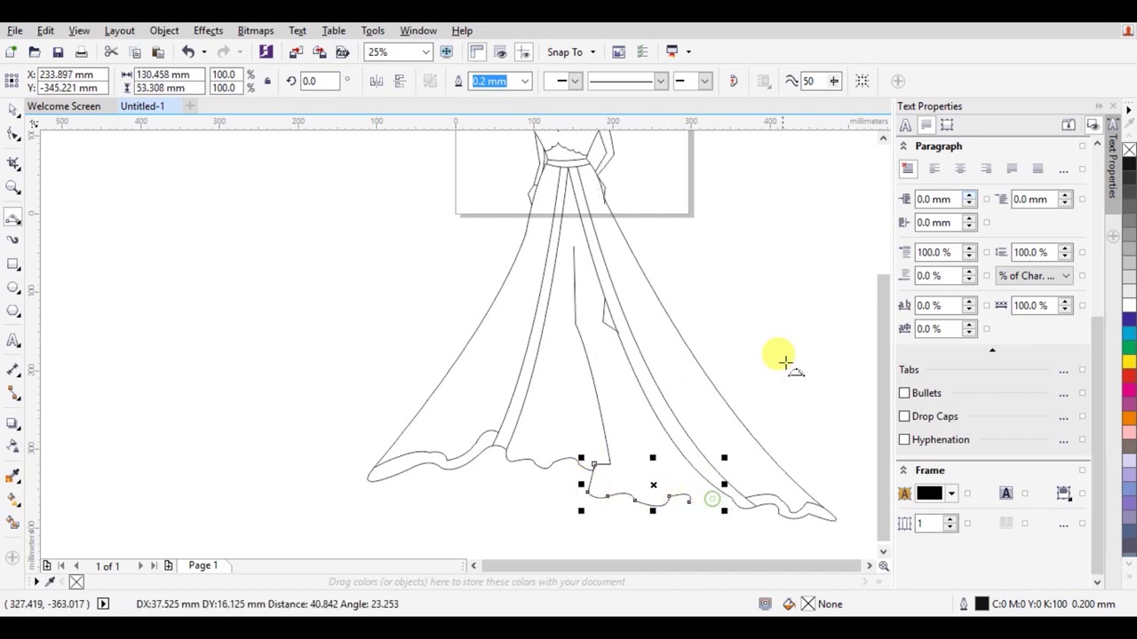
scroll(777, 356, down, 1)
scroll(719, 321, up, 1)
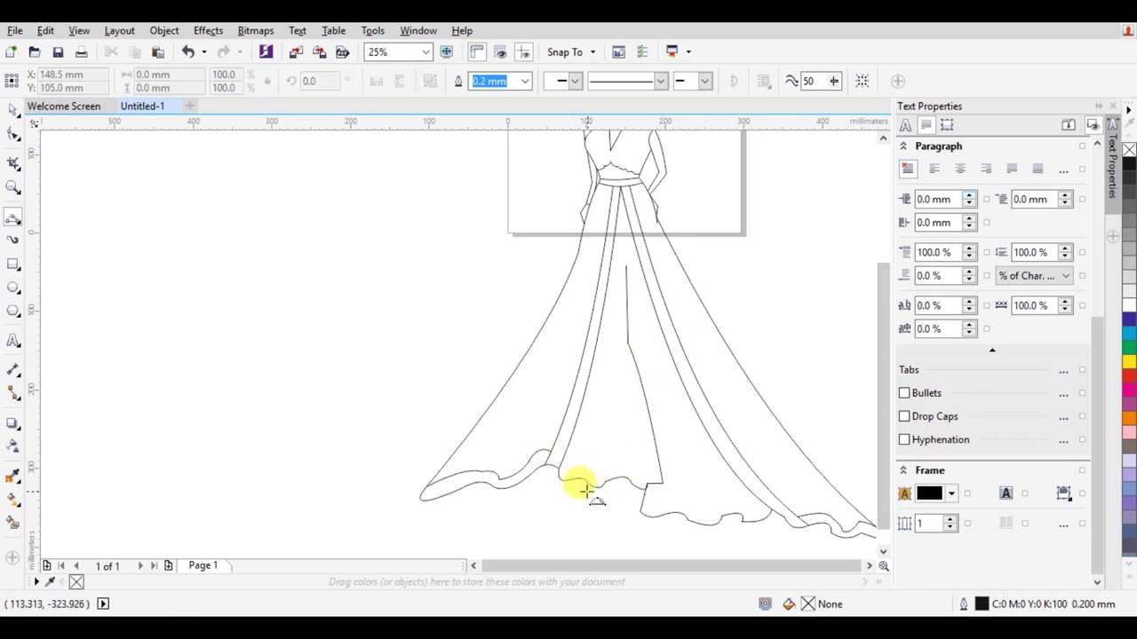
scroll(595, 458, down, 1)
scroll(673, 430, up, 1)
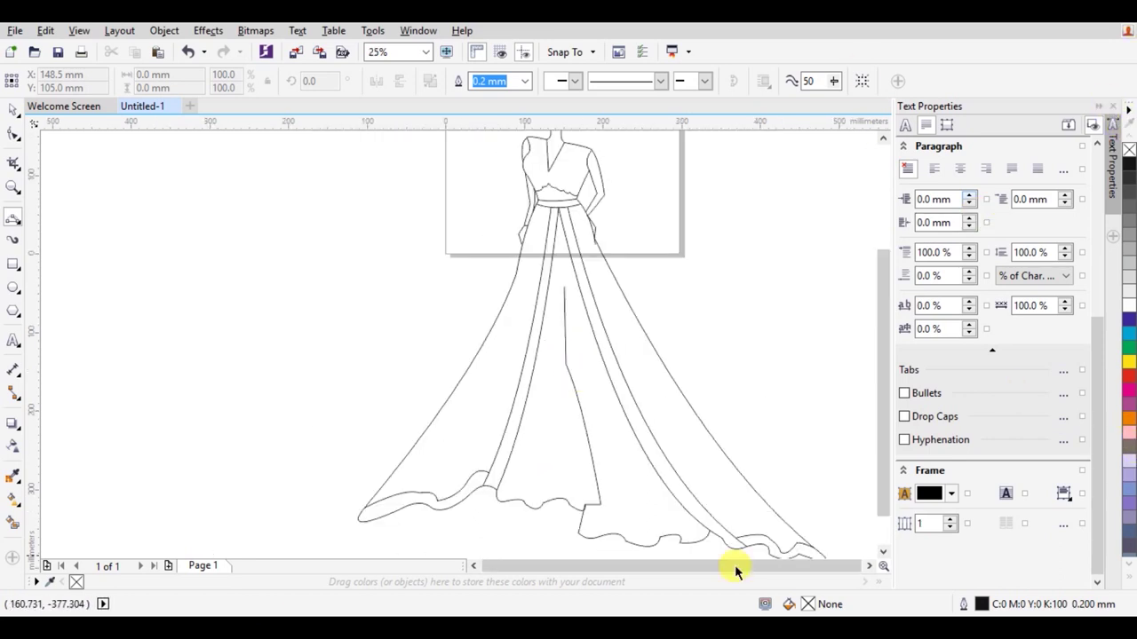
click(882, 552)
scroll(538, 284, up, 1)
scroll(538, 284, down, 1)
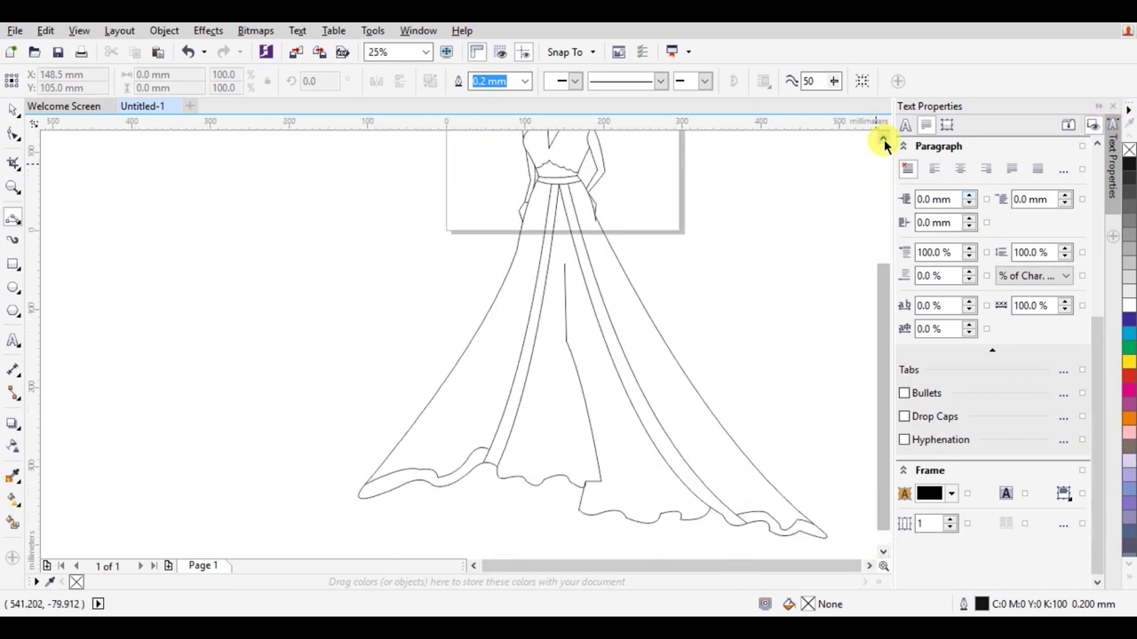
Draw a short horizontal band line across the centre panel.
drag(533, 339, 653, 332)
scroll(566, 345, up, 1)
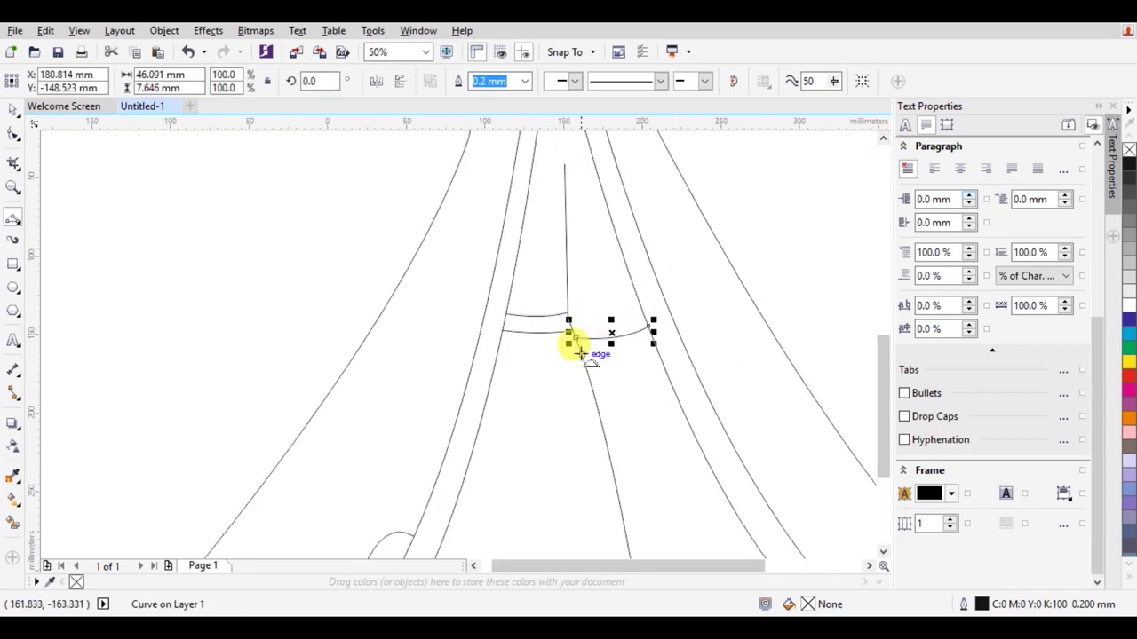
scroll(684, 342, down, 2)
scroll(699, 229, up, 1)
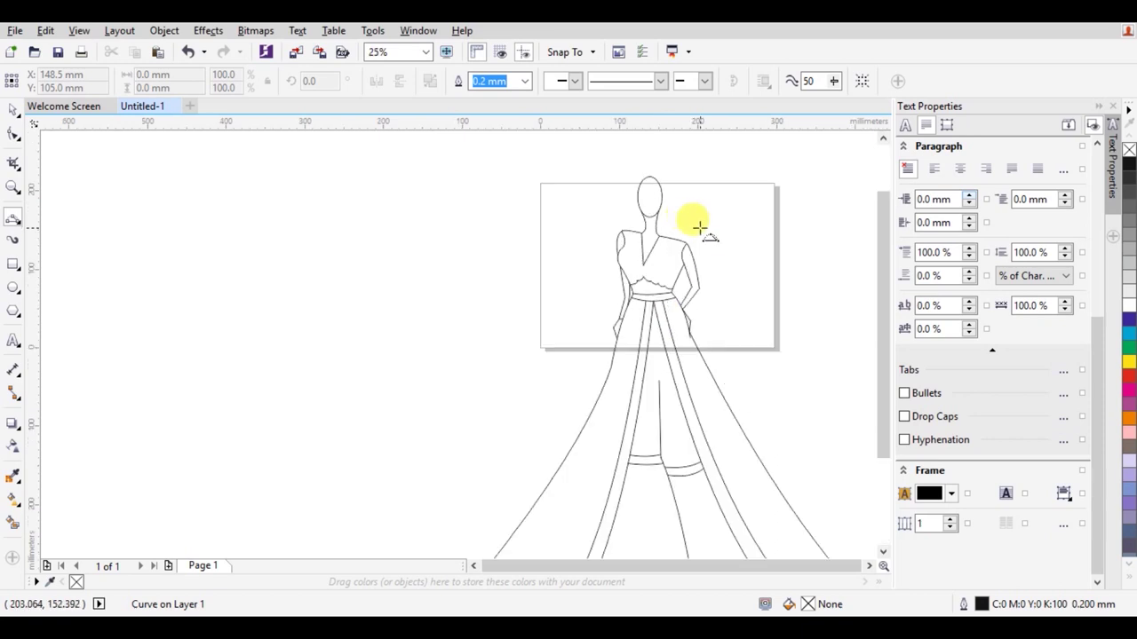
scroll(680, 290, up, 3)
Draw a tiny circle at the bodice notch and a Perfect Shape teardrop beneath it.
scroll(513, 241, up, 1)
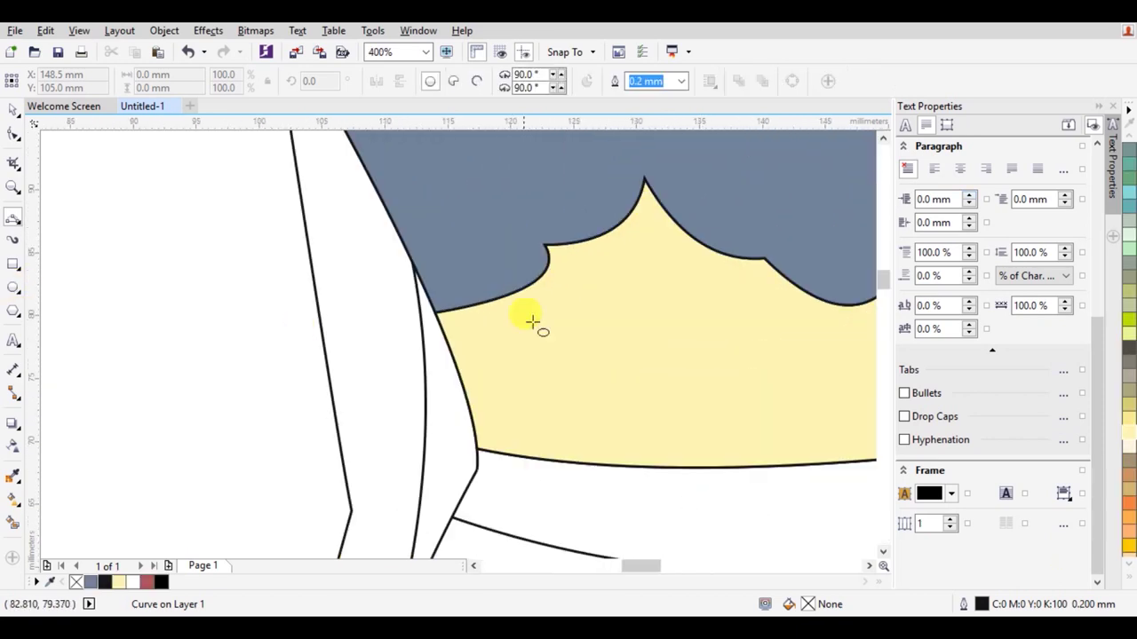
drag(641, 191, 656, 207)
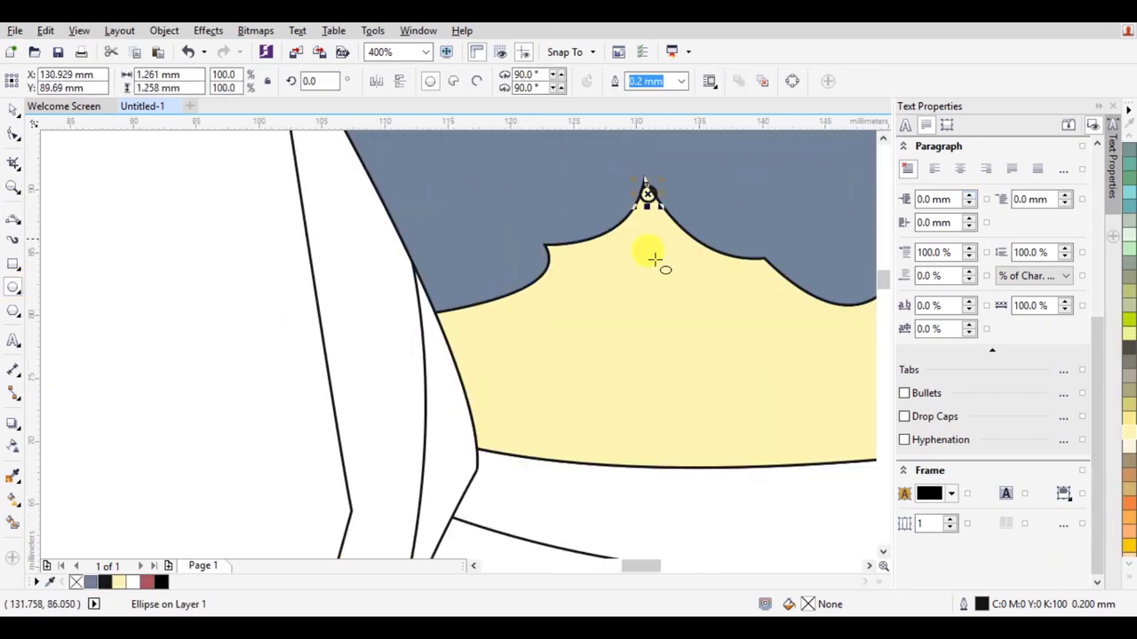
click(22, 309)
click(93, 410)
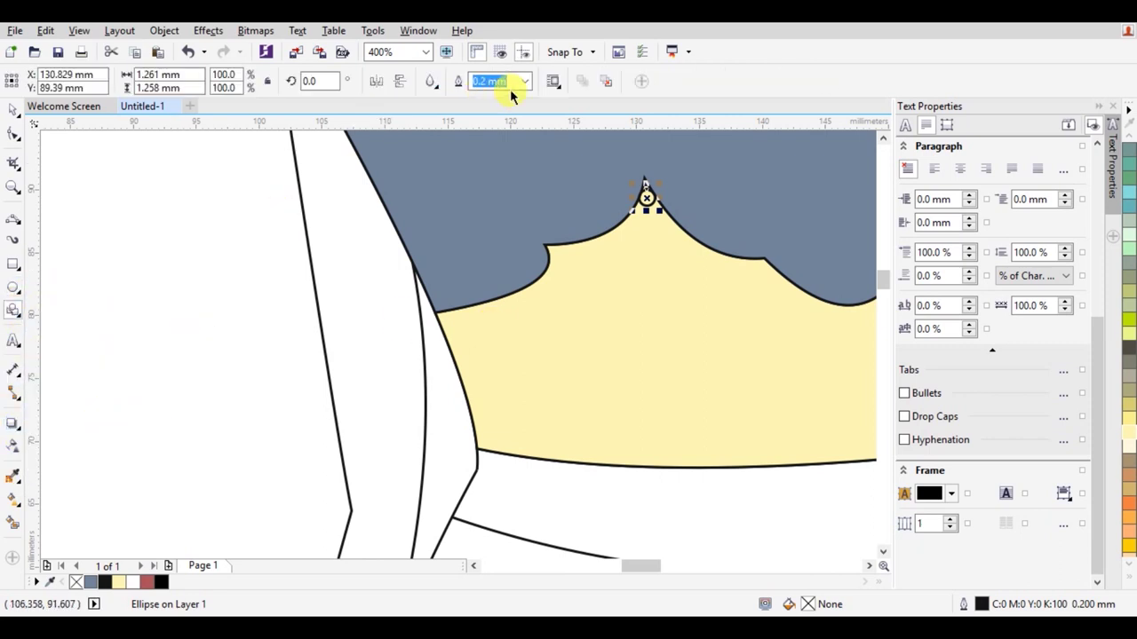
click(432, 84)
click(507, 155)
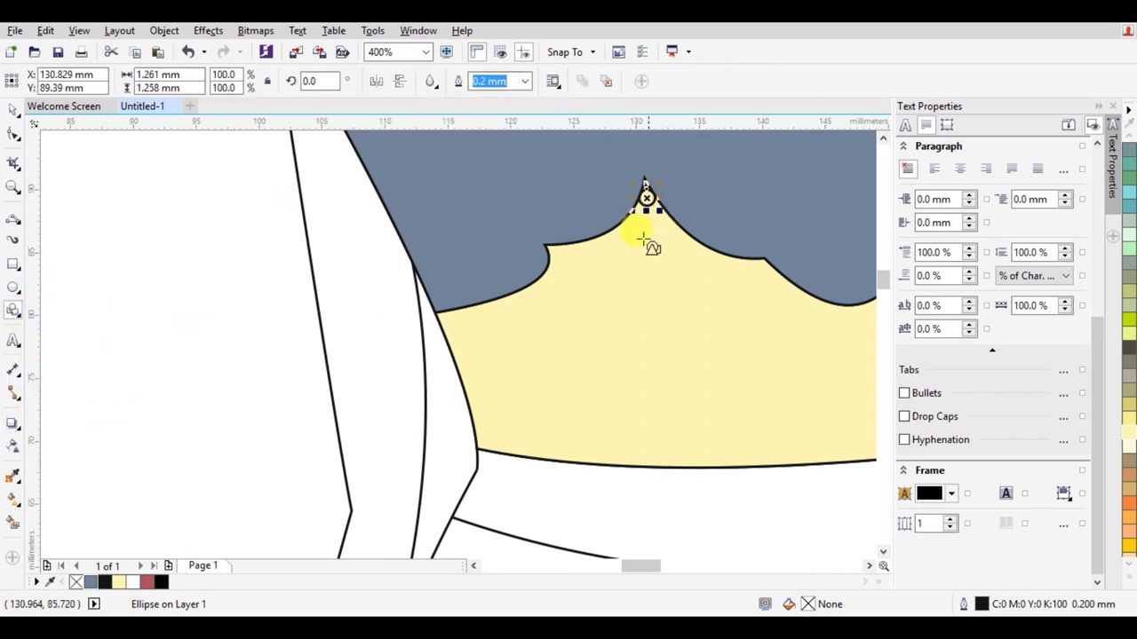
drag(650, 211, 672, 264)
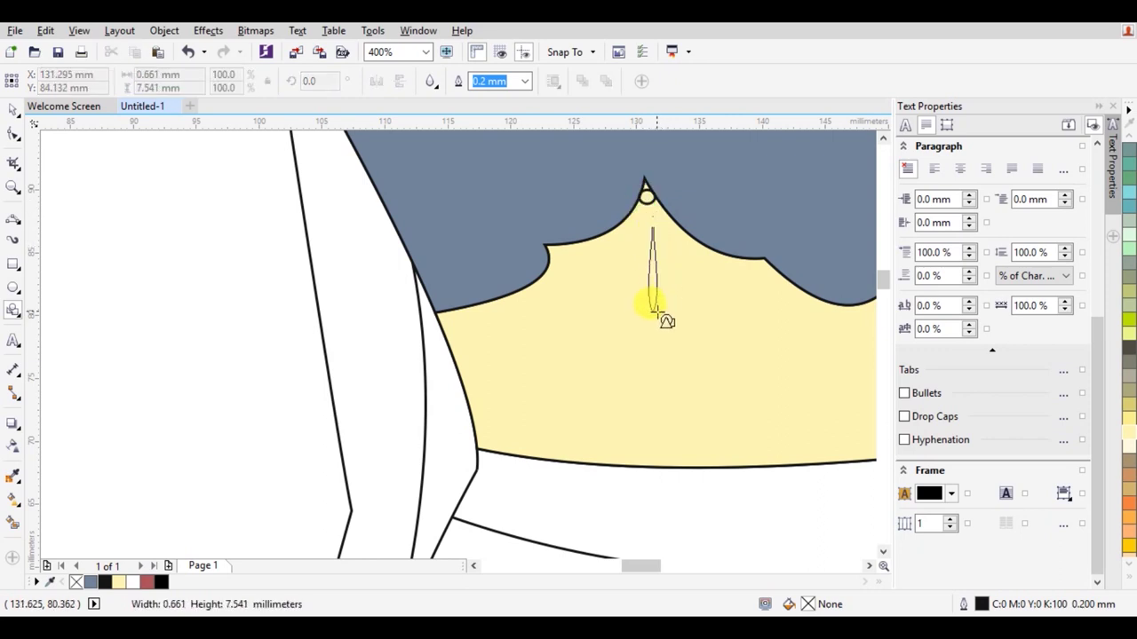
drag(660, 315, 666, 331)
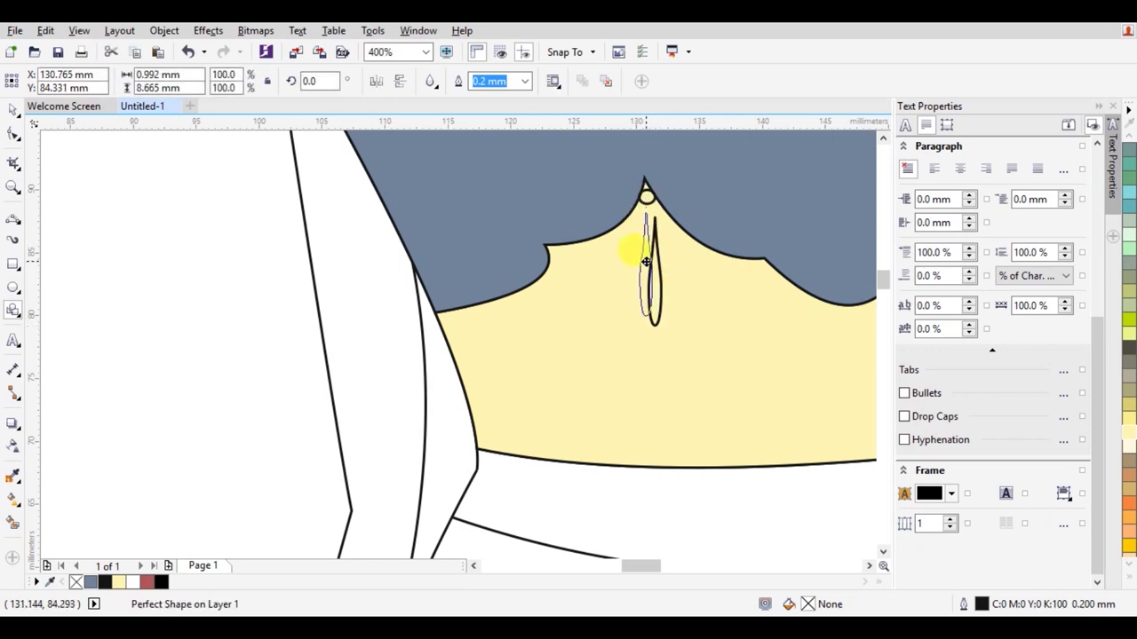
drag(645, 263, 646, 263)
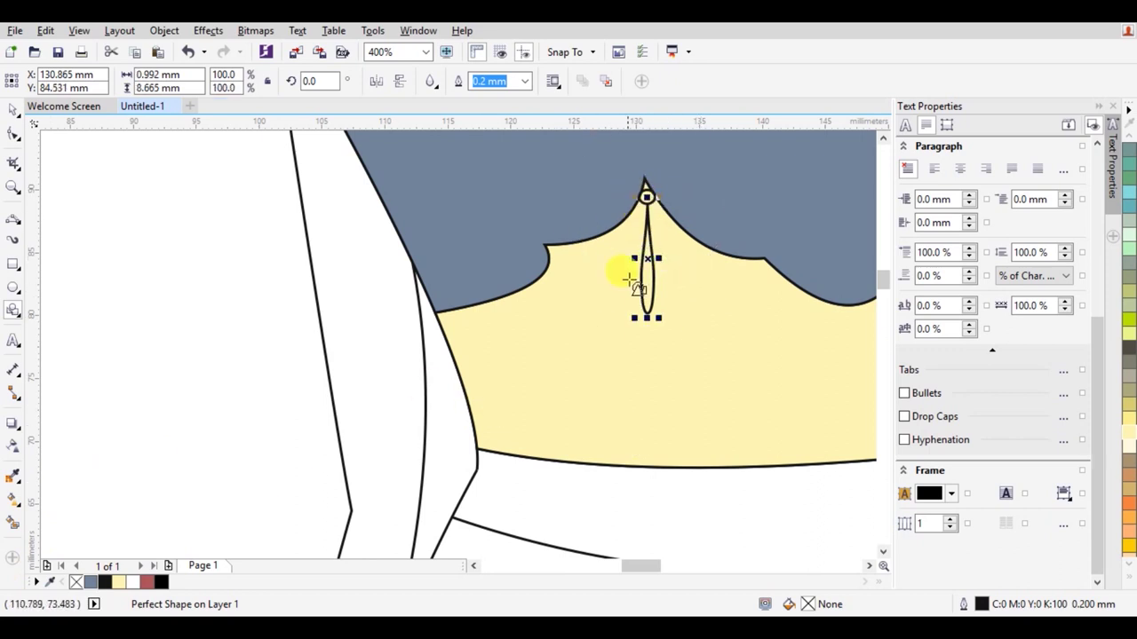
Move the small ring onto the teardrop and delete the old teardrop pendant.
click(640, 188)
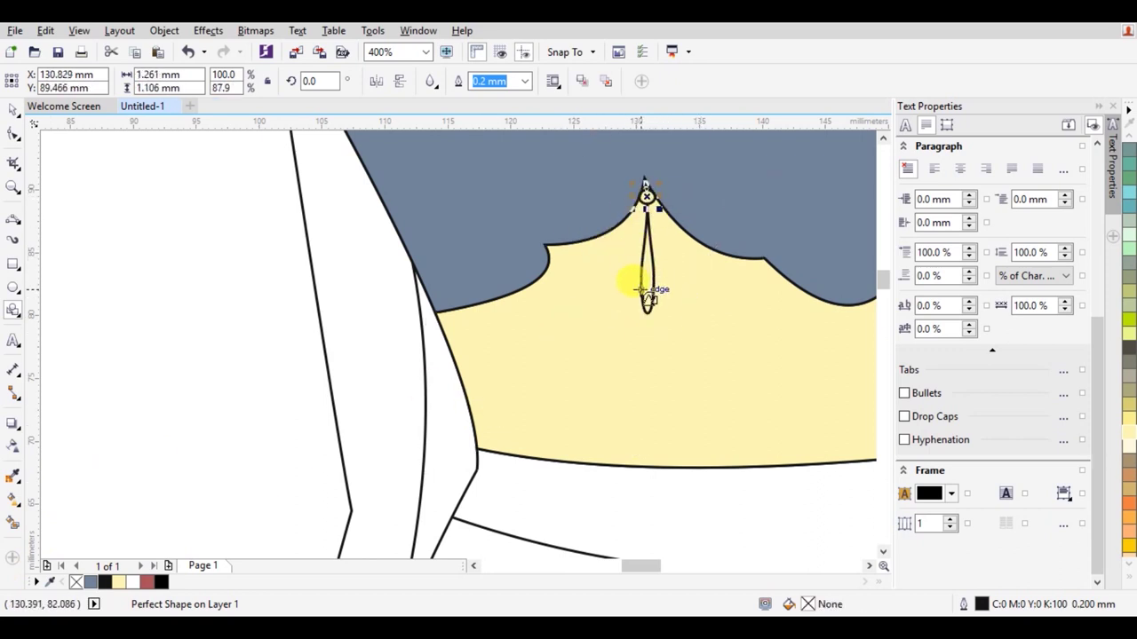
drag(646, 191, 648, 259)
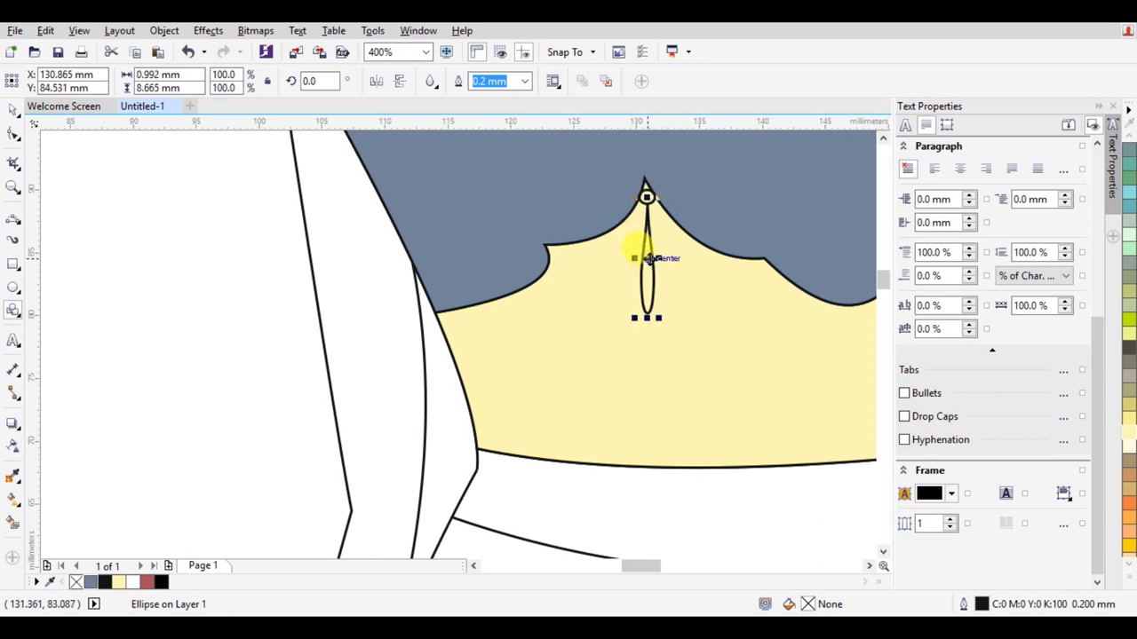
drag(645, 195, 646, 219)
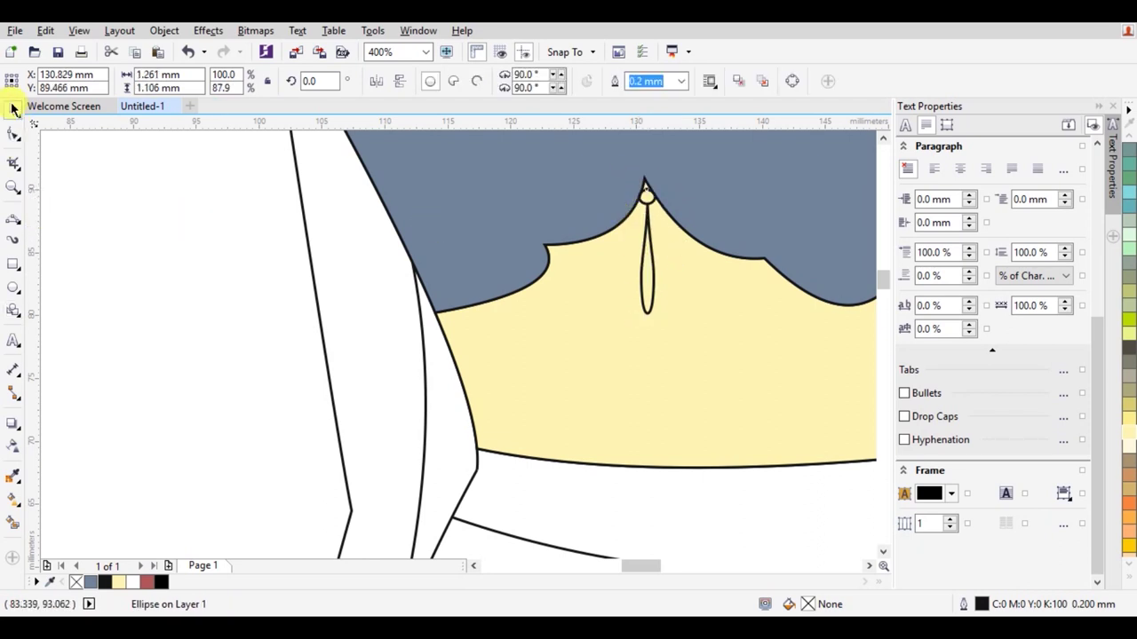
click(613, 183)
scroll(655, 254, down, 2)
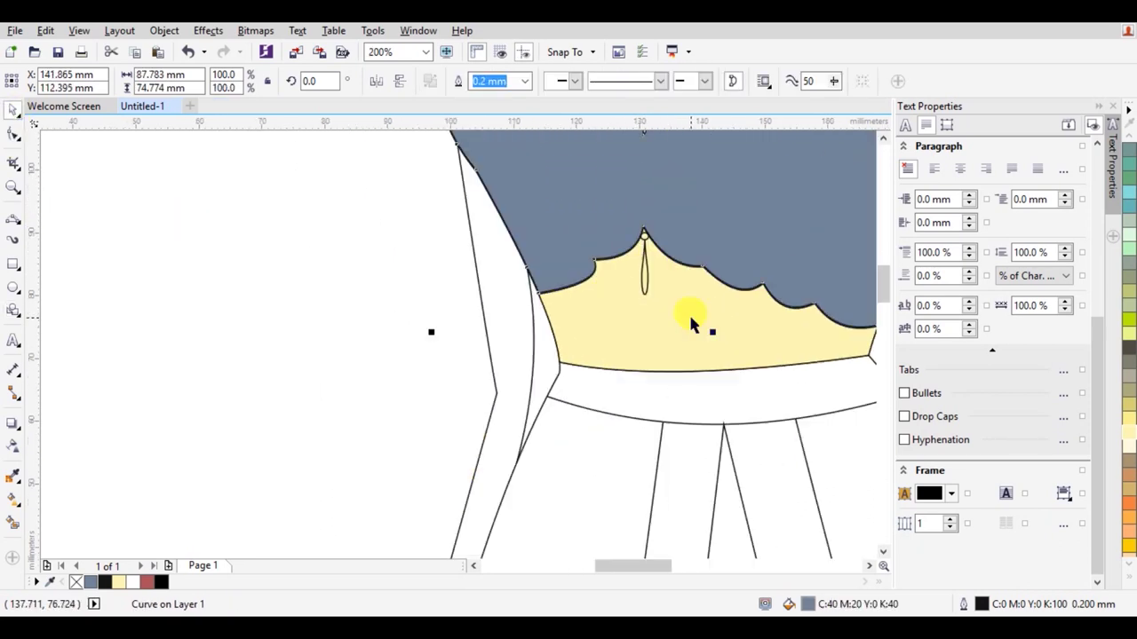
scroll(690, 320, up, 2)
click(634, 162)
key(Delete)
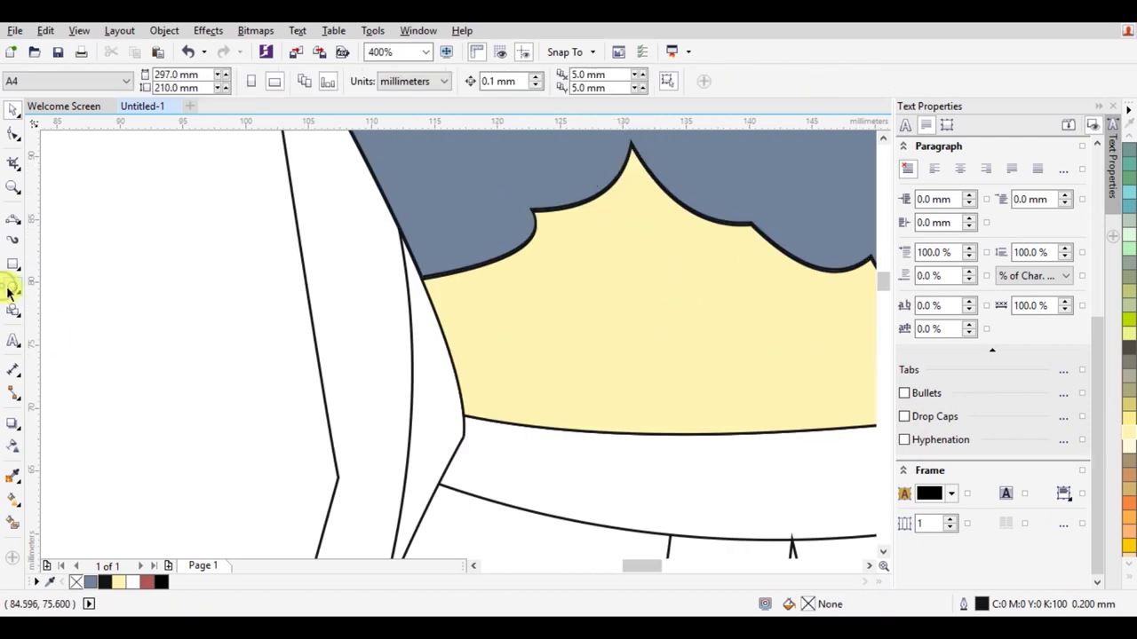
Draw a new ring and teardrop, then place a copy of both at the V-neck point.
click(13, 287)
mouse_move(123, 280)
mouse_down()
mouse_move(136, 296)
mouse_move(139, 364)
mouse_up()
click(12, 311)
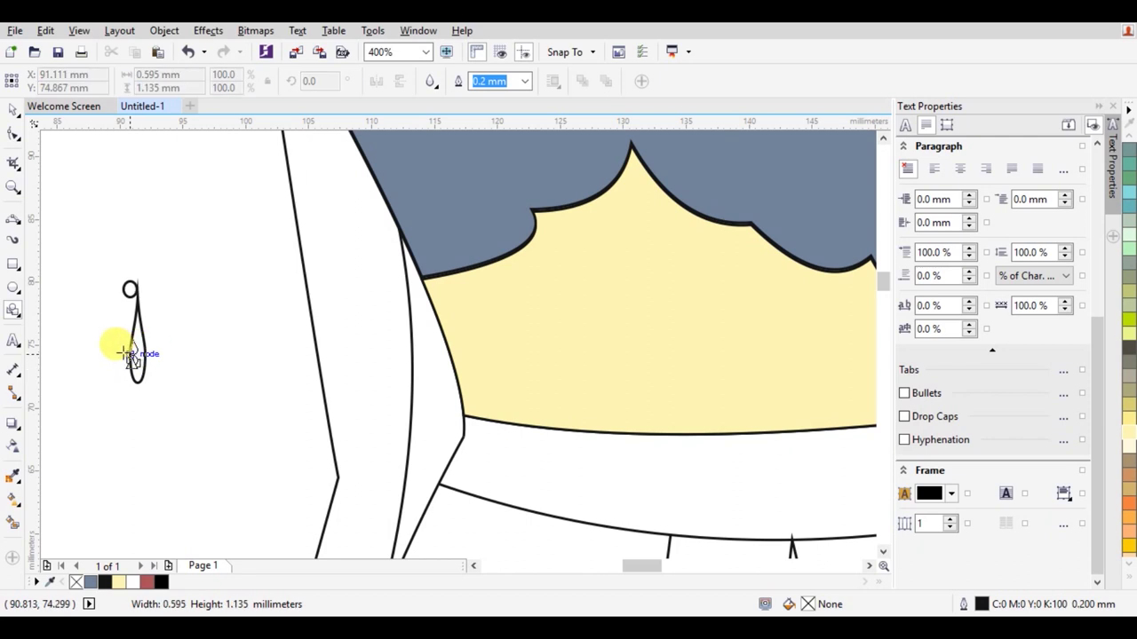
key(Left)
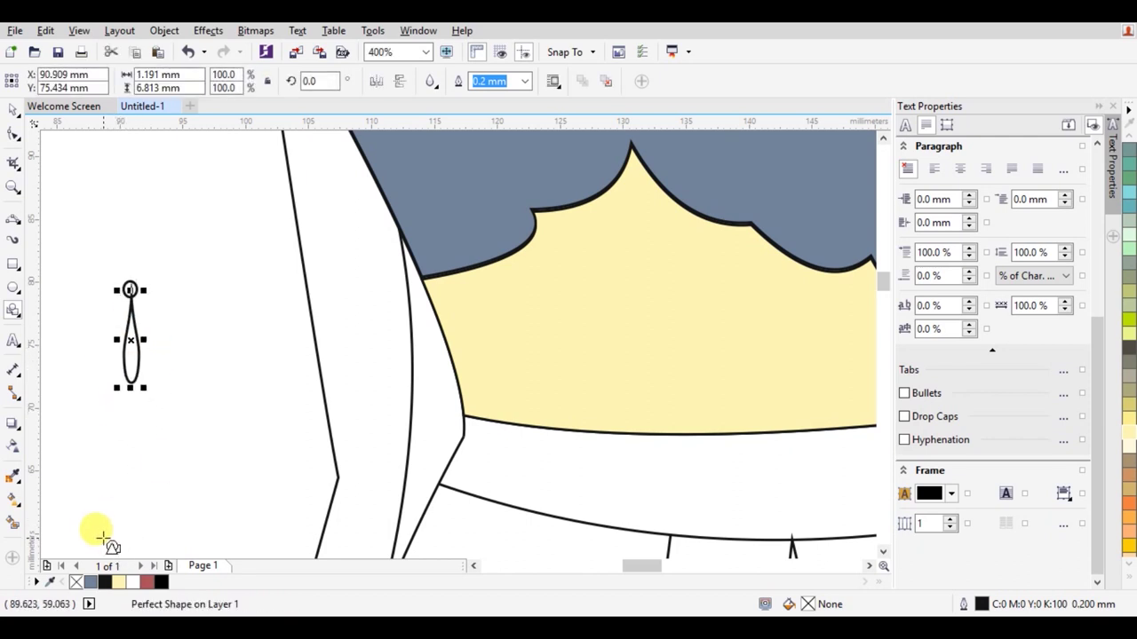
click(11, 110)
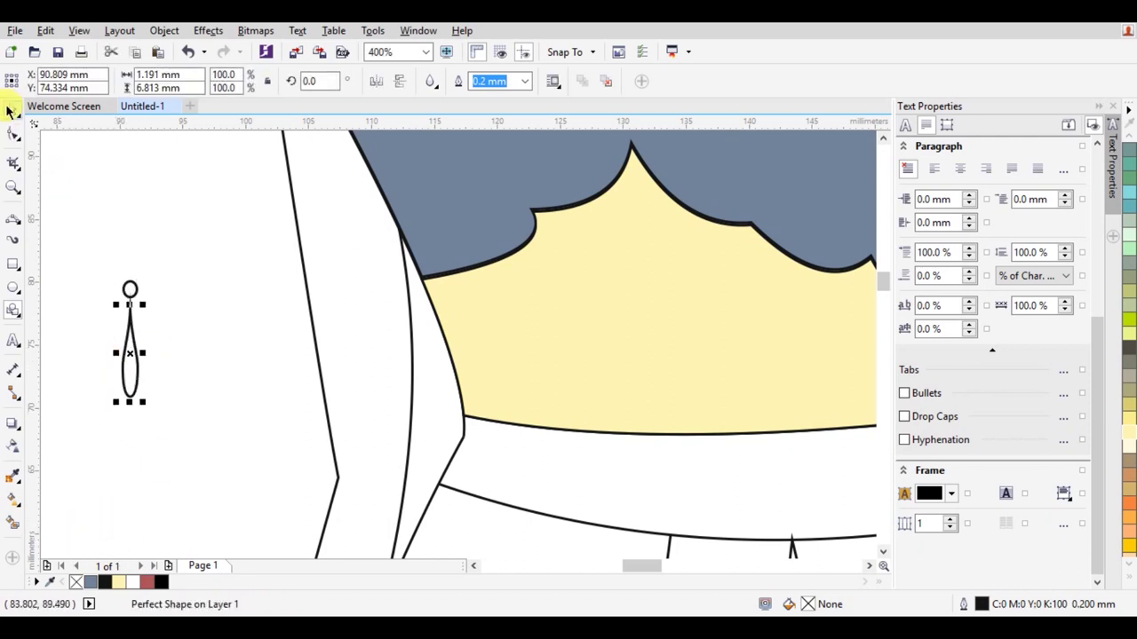
drag(89, 258, 170, 469)
key(ctrl+g)
drag(126, 337, 548, 302)
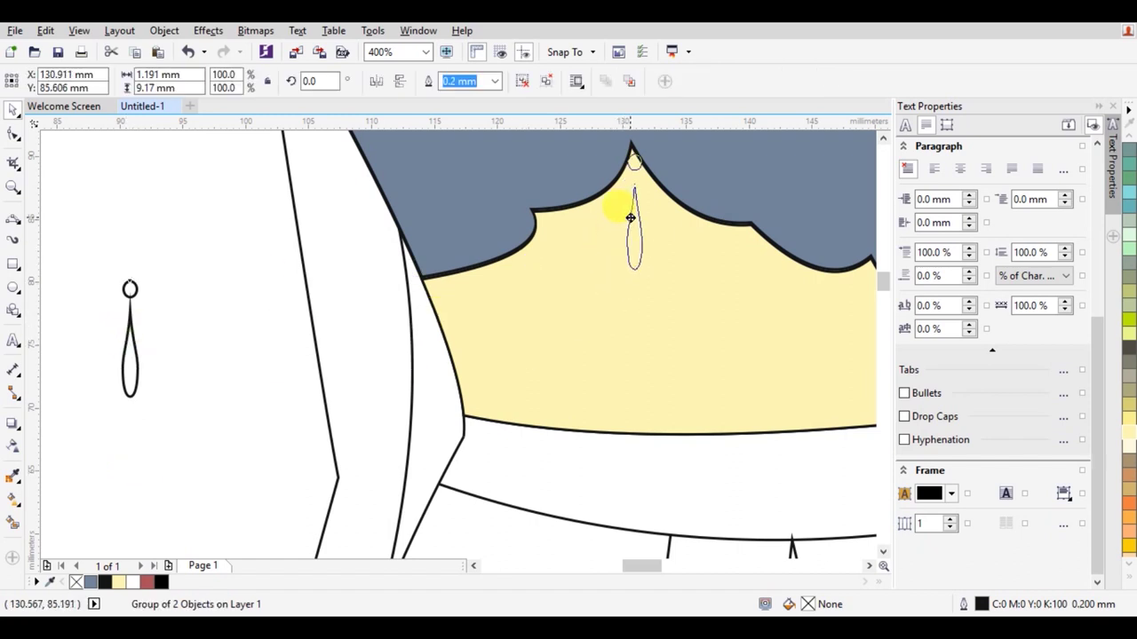
scroll(568, 400, down, 5)
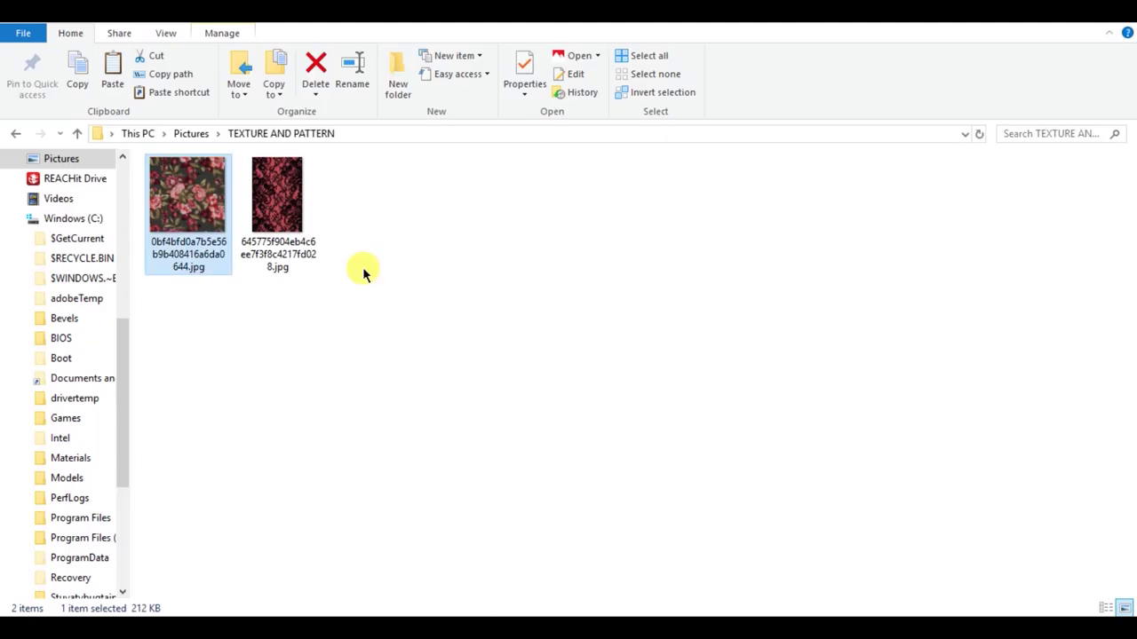
Drag the floral JPG onto the bodice and the left and right outer skirt panels as a bitmap fill.
drag(187, 196, 116, 617)
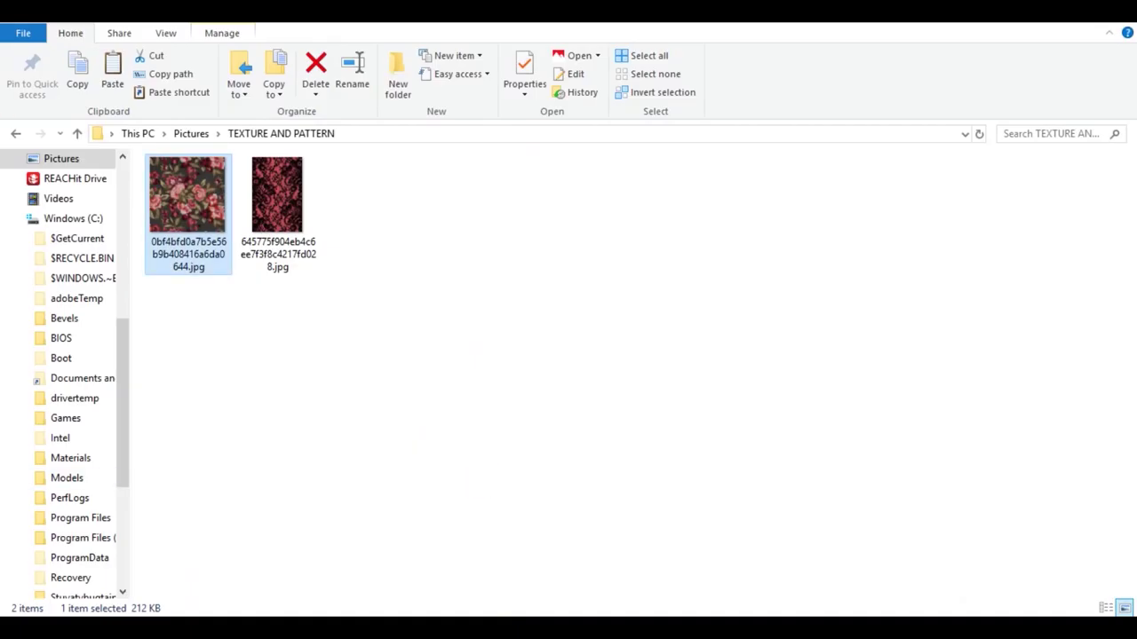
drag(187, 196, 111, 604)
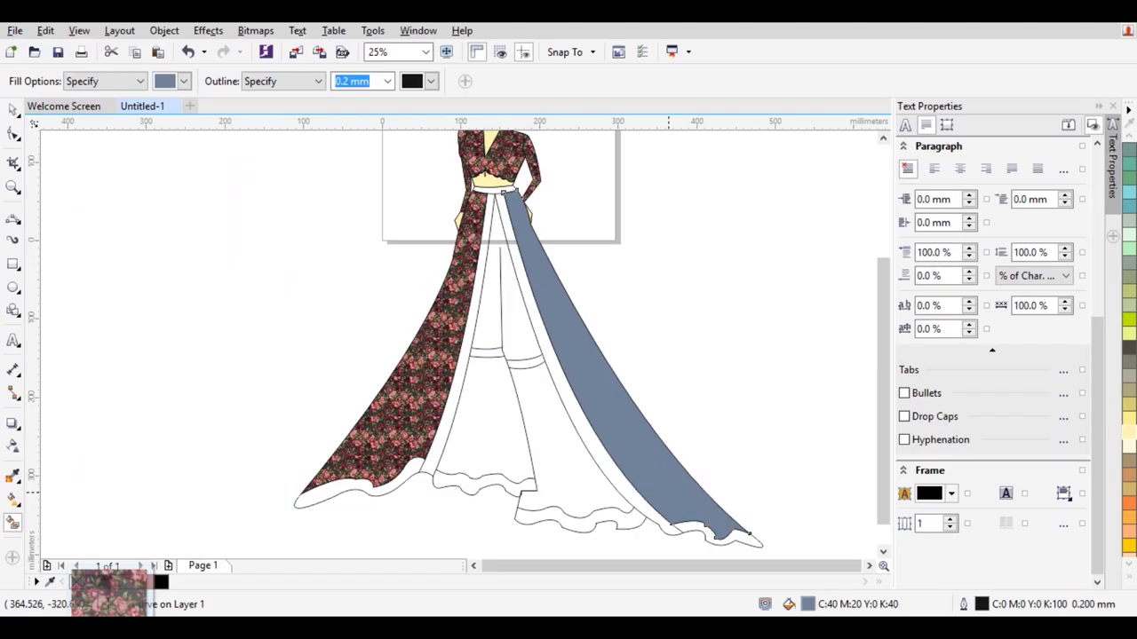
drag(190, 211, 536, 438)
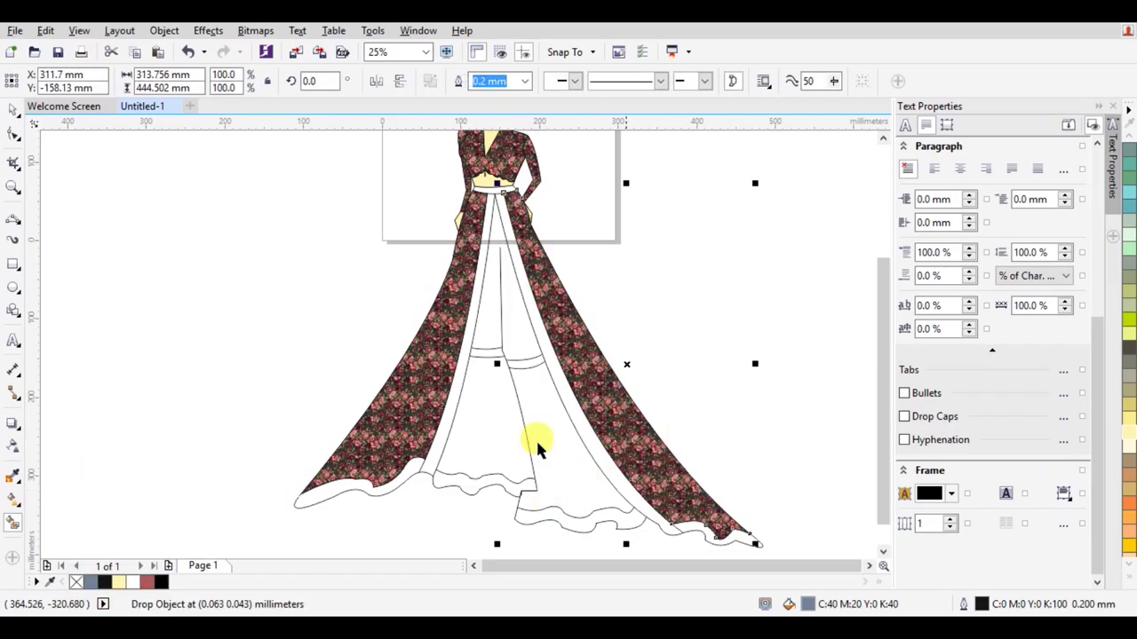
Give the upper inner skirt panel the red texture fill from the Samples 7 library.
click(502, 315)
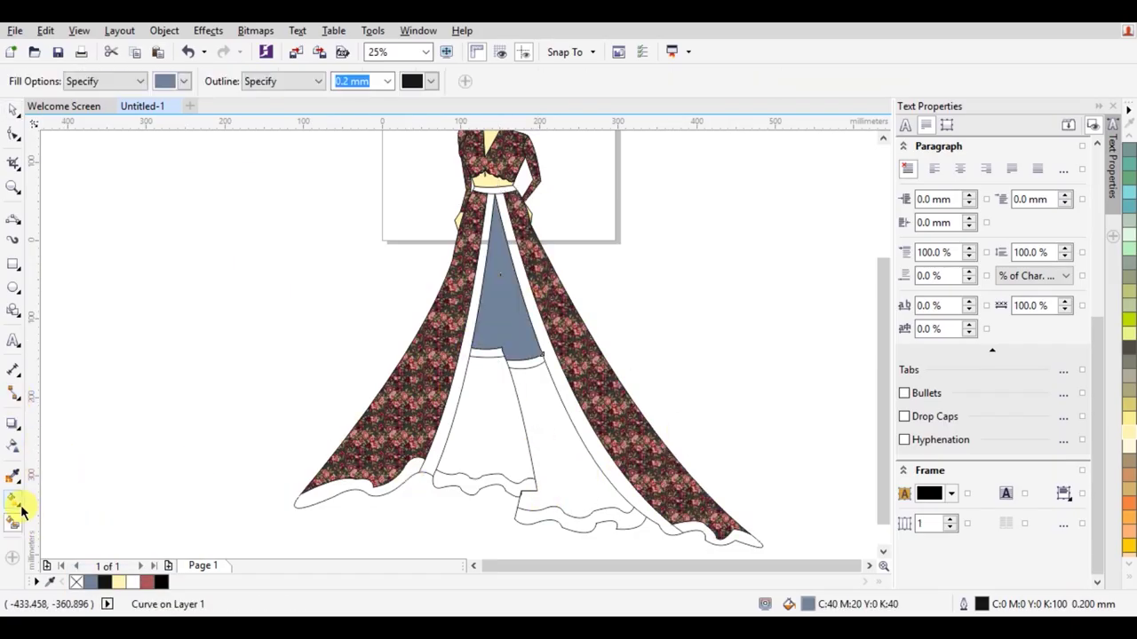
click(13, 499)
click(138, 82)
click(133, 87)
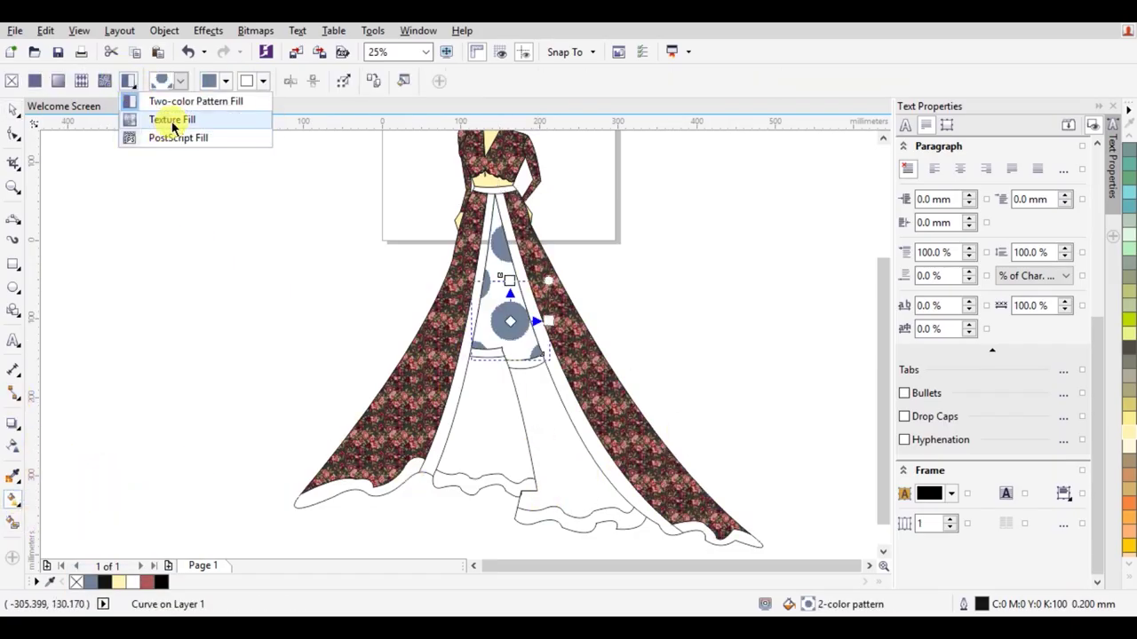
click(172, 119)
click(213, 81)
click(178, 116)
click(253, 81)
click(378, 196)
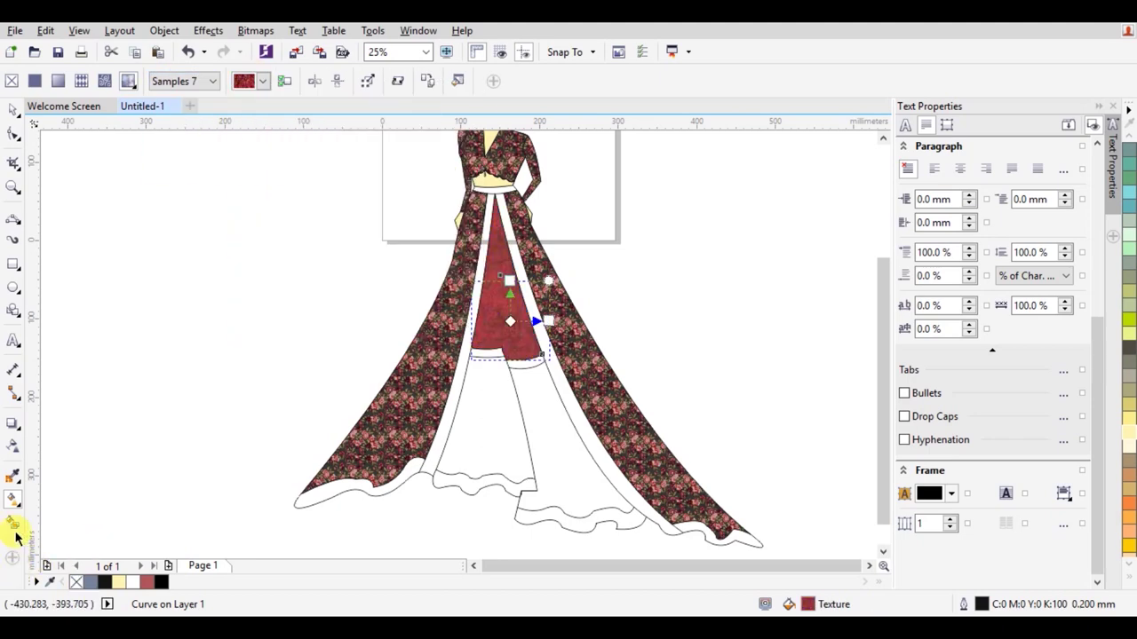
Apply the same red Samples 7 texture fill to the lower inner skirt area.
click(13, 524)
click(484, 417)
click(13, 499)
click(56, 497)
click(134, 87)
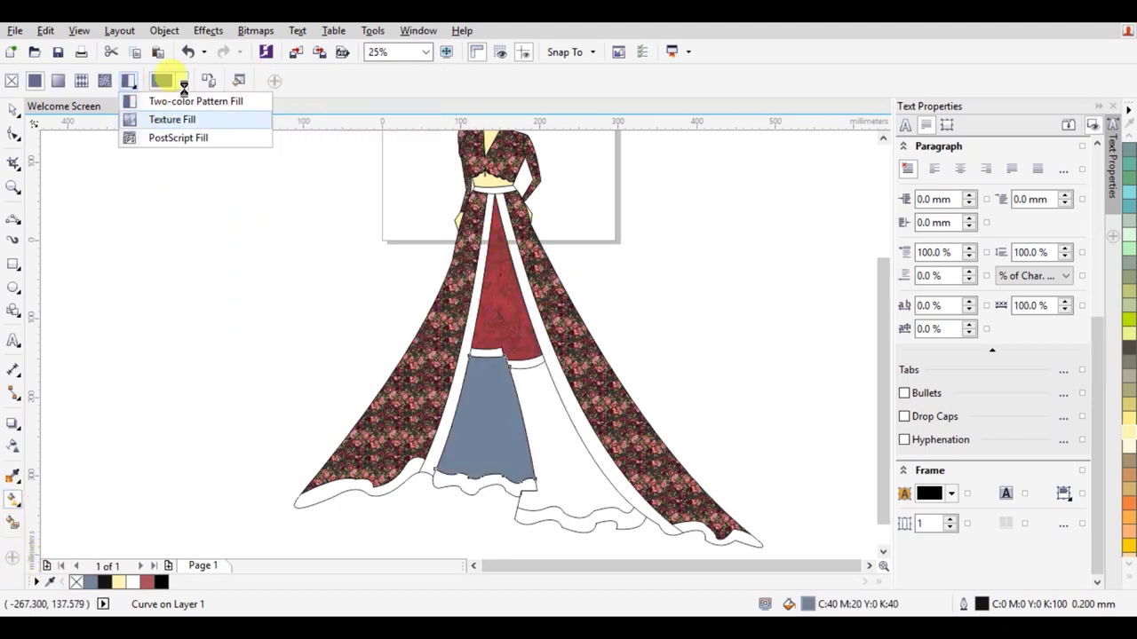
click(173, 116)
click(213, 81)
click(207, 125)
click(253, 81)
click(14, 524)
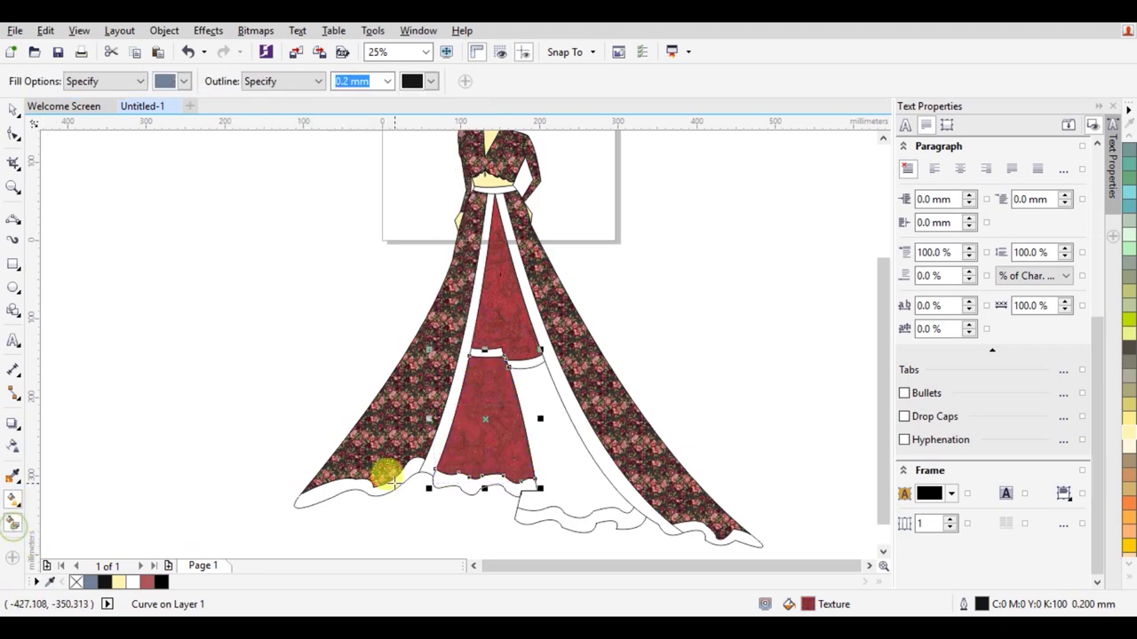
Fill the right inner skirt panel with the red Samples 7 texture as well.
click(569, 435)
click(13, 499)
click(127, 81)
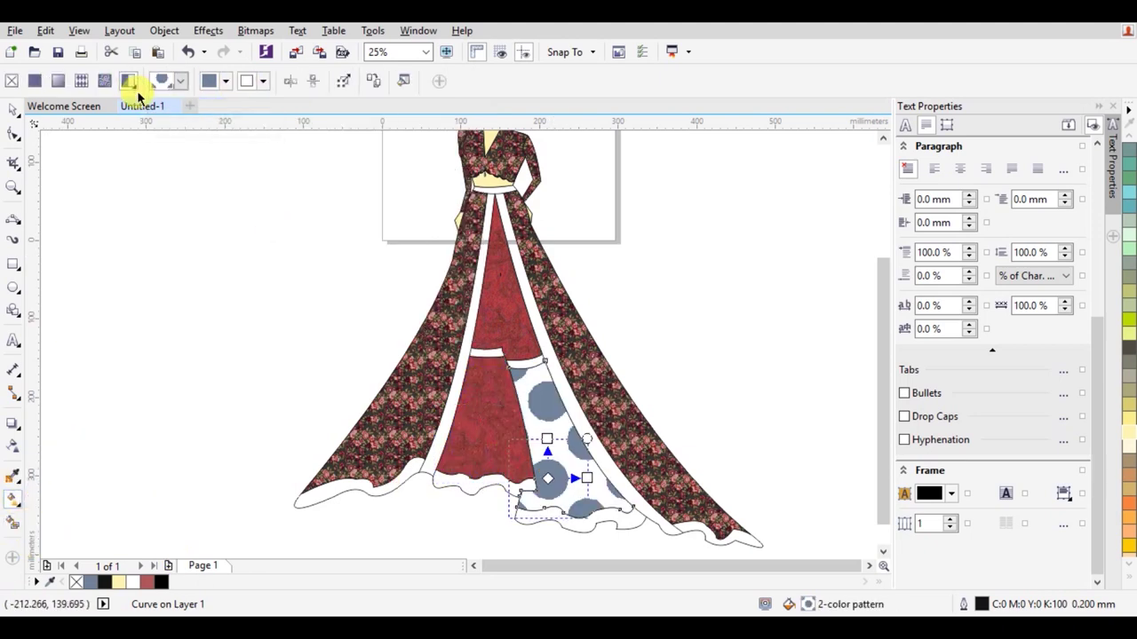
click(172, 116)
click(213, 81)
click(186, 125)
click(253, 81)
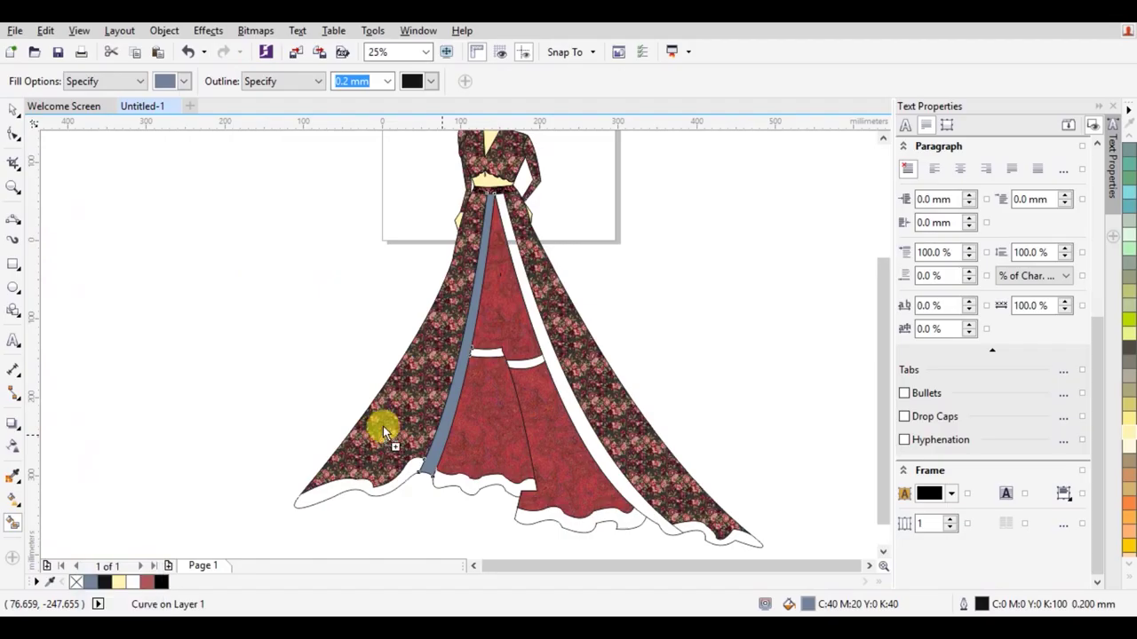
drag(276, 211, 128, 609)
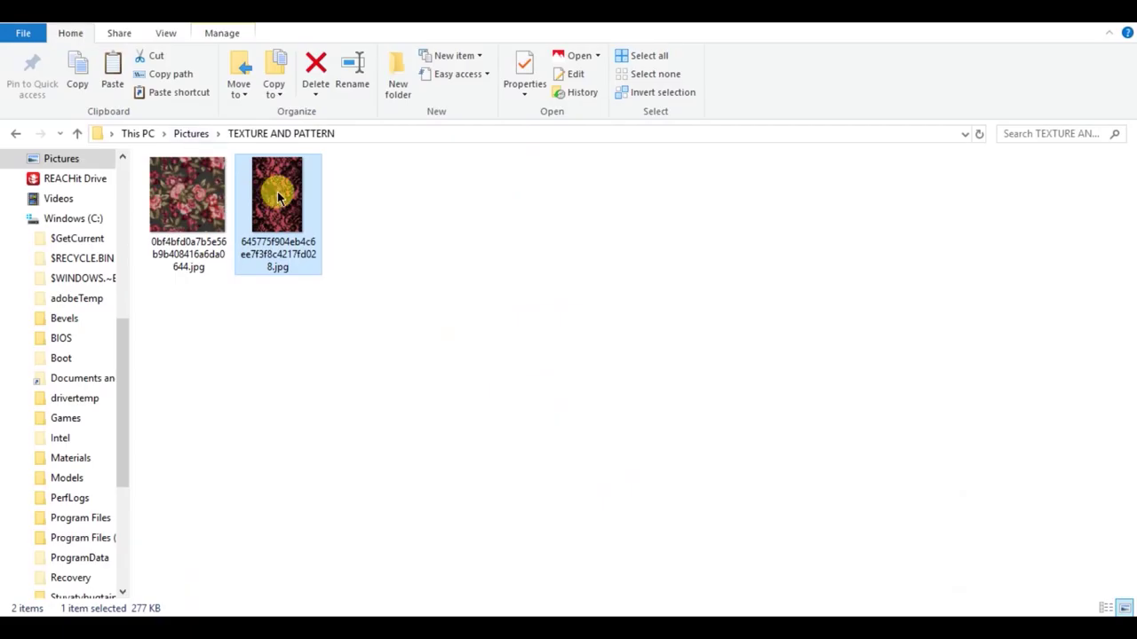
Apply the black-on-pink lace image to the waistband and hem bands, then reposition the lace pattern.
click(545, 517)
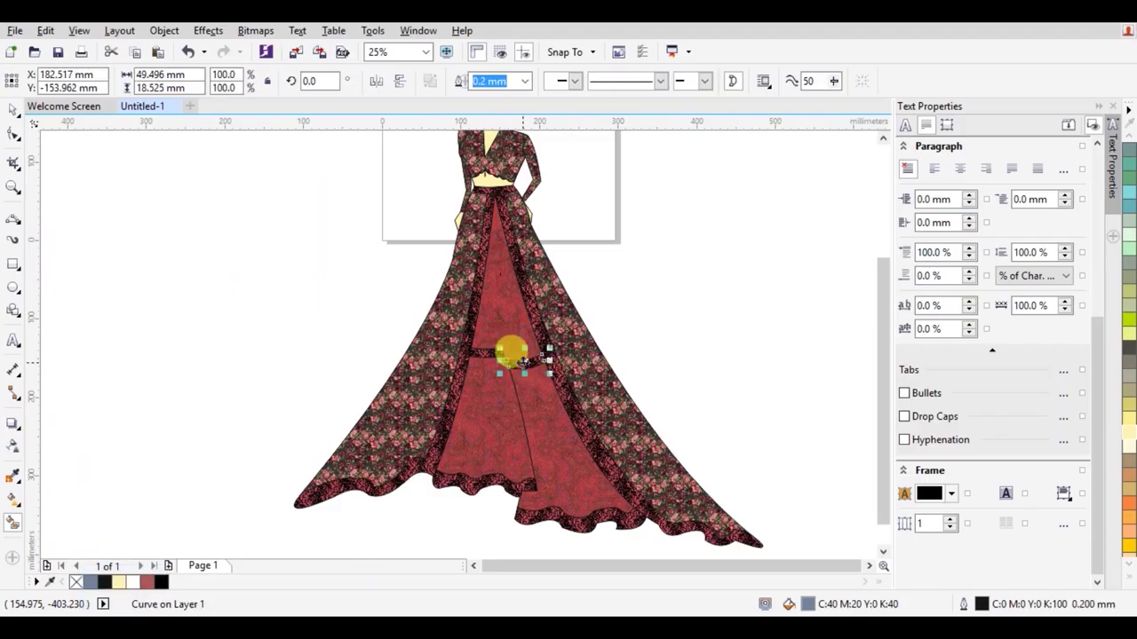
drag(502, 249, 513, 333)
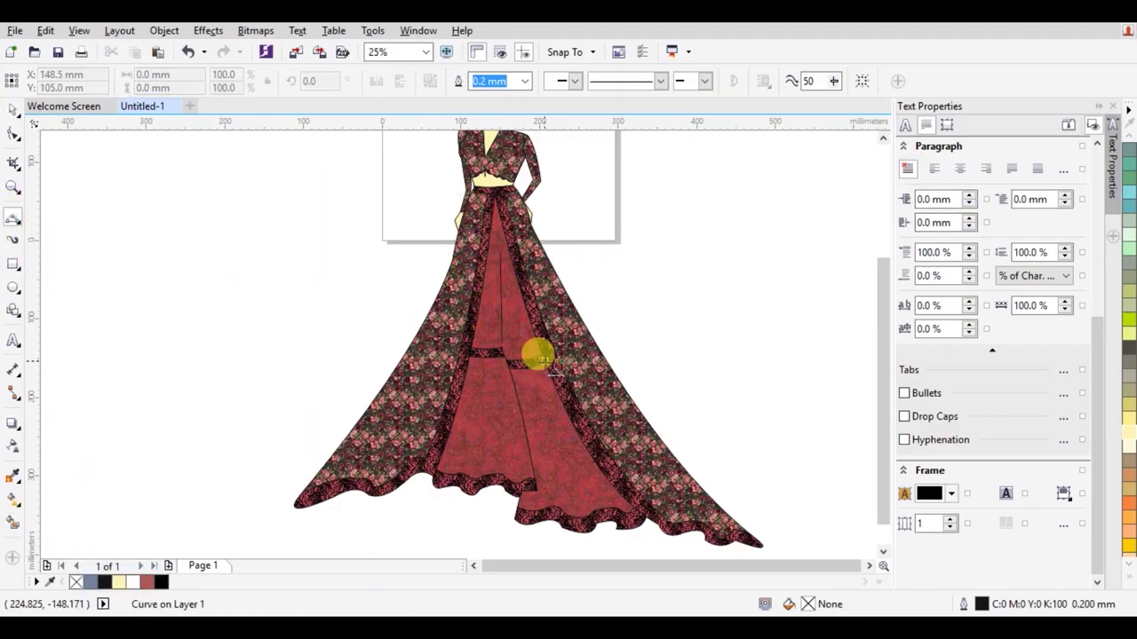
scroll(533, 356, up, 5)
drag(381, 310, 368, 330)
scroll(586, 271, down, 1)
scroll(845, 186, down, 3)
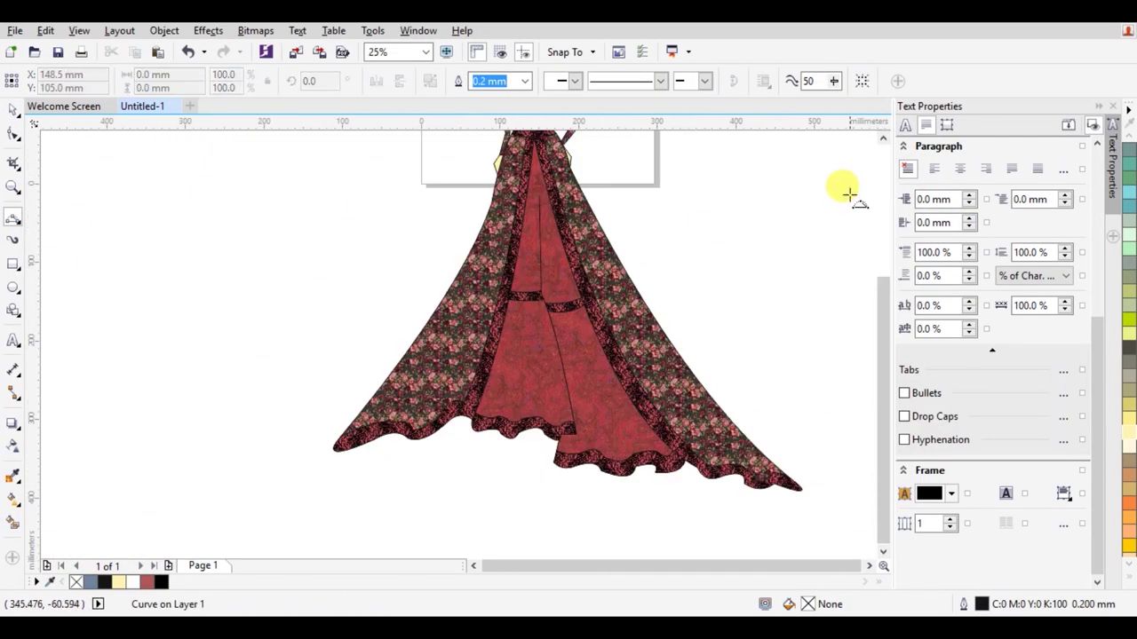
scroll(888, 145, up, 1)
scroll(888, 145, up, 3)
scroll(888, 144, up, 2)
Stretch the teardrop bead taller, widen it to 2.7 mm and fill it dark grey.
scroll(402, 356, up, 2)
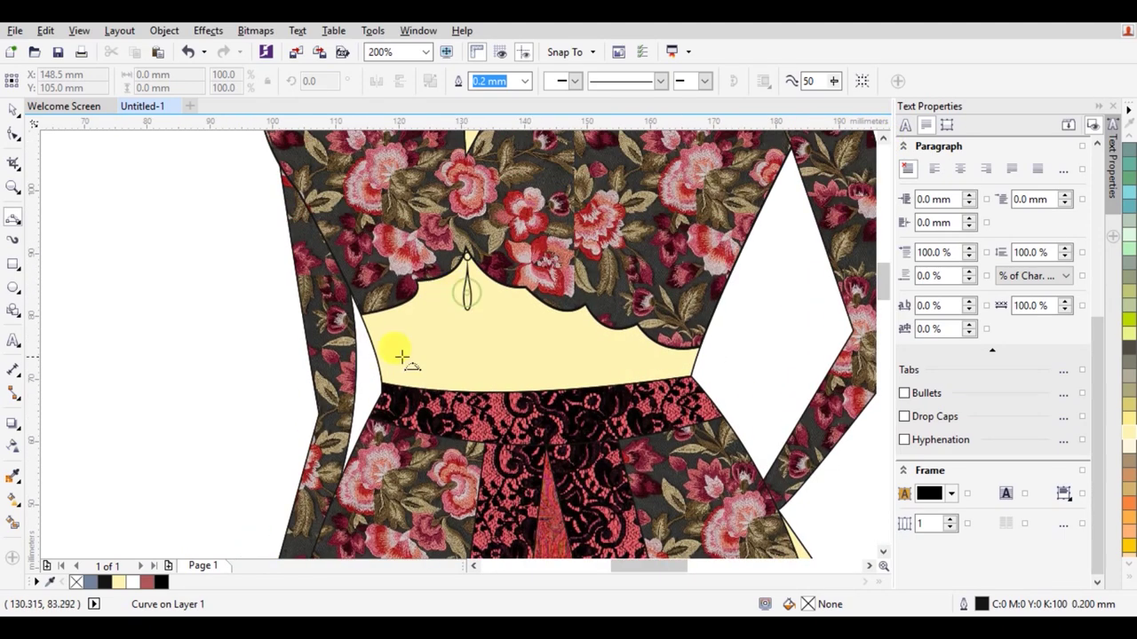
click(13, 296)
click(467, 285)
drag(467, 313, 470, 359)
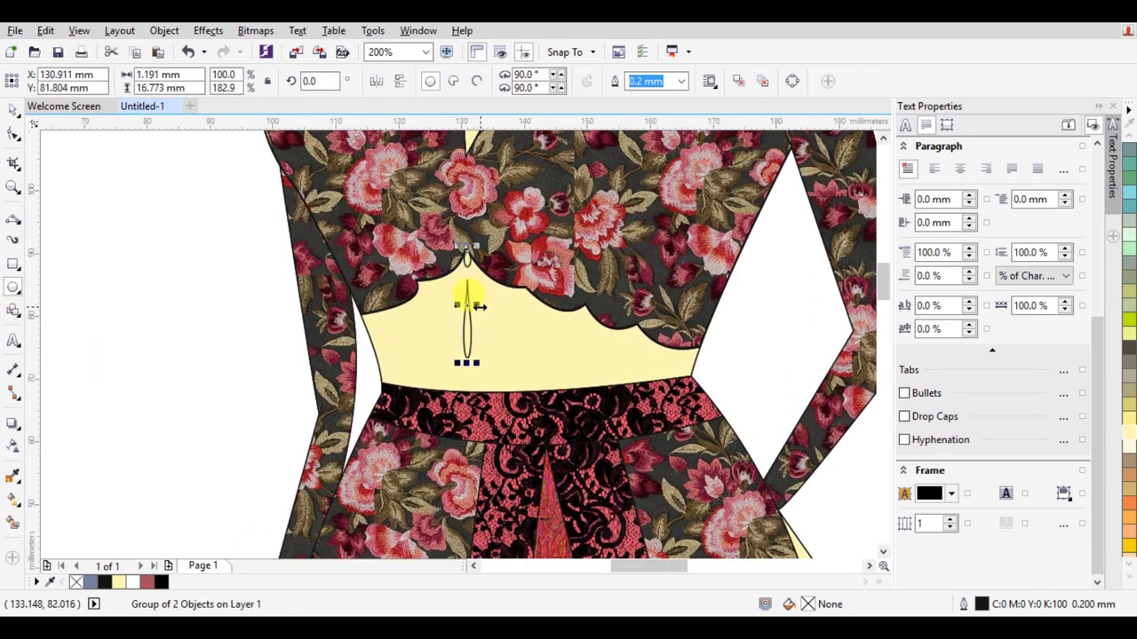
mouse_move(478, 306)
mouse_down()
mouse_move(486, 327)
mouse_move(464, 305)
mouse_up()
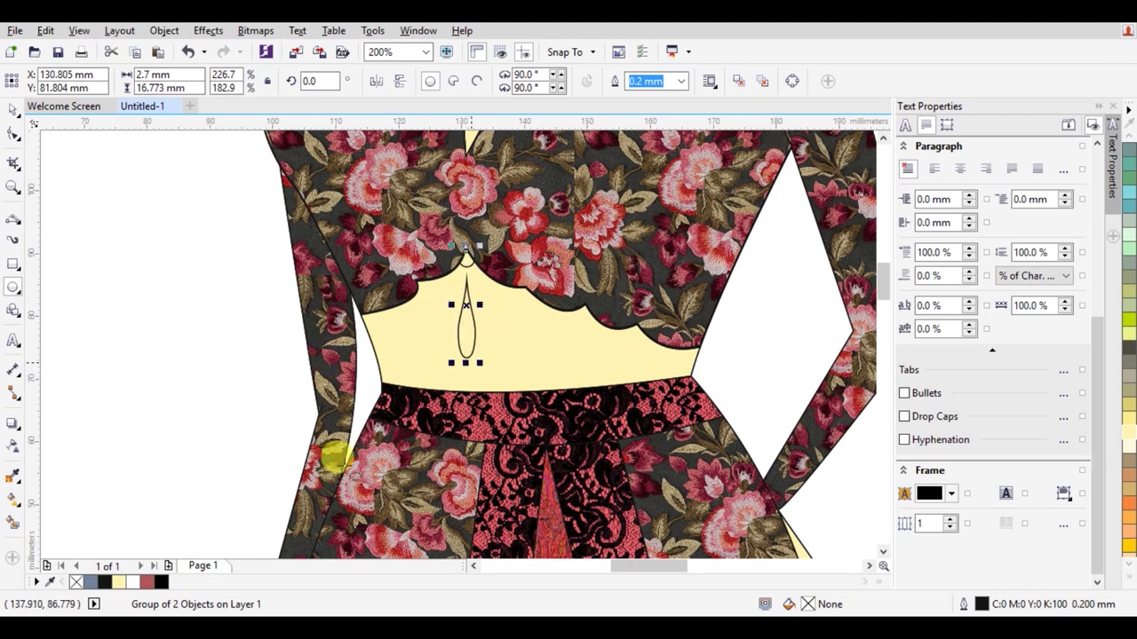
click(13, 522)
click(466, 324)
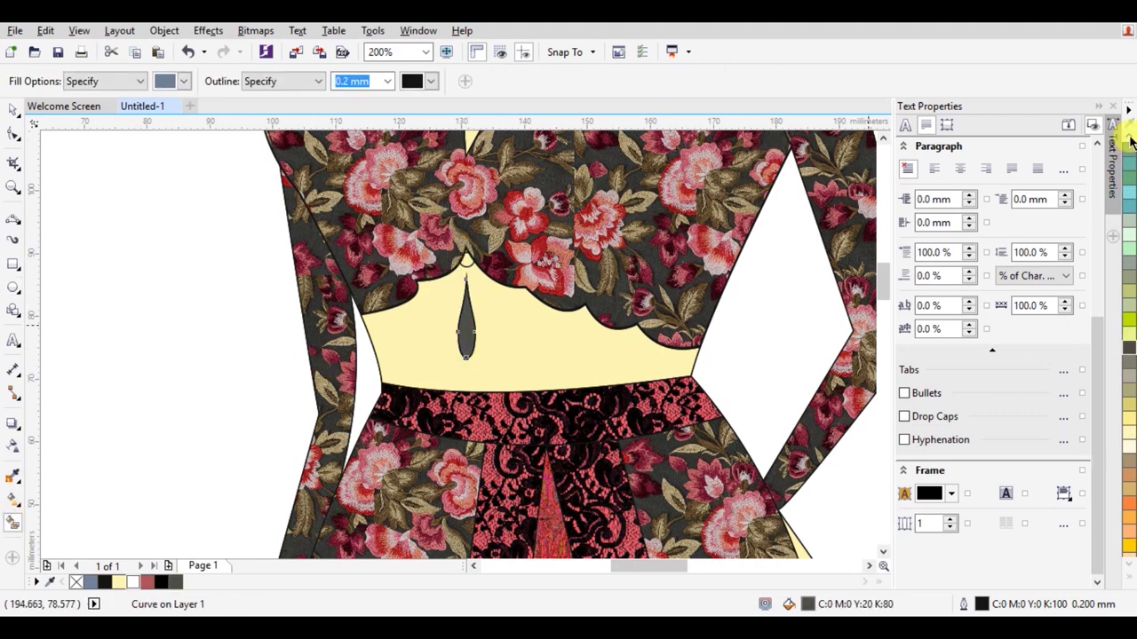
scroll(1128, 177, up, 3)
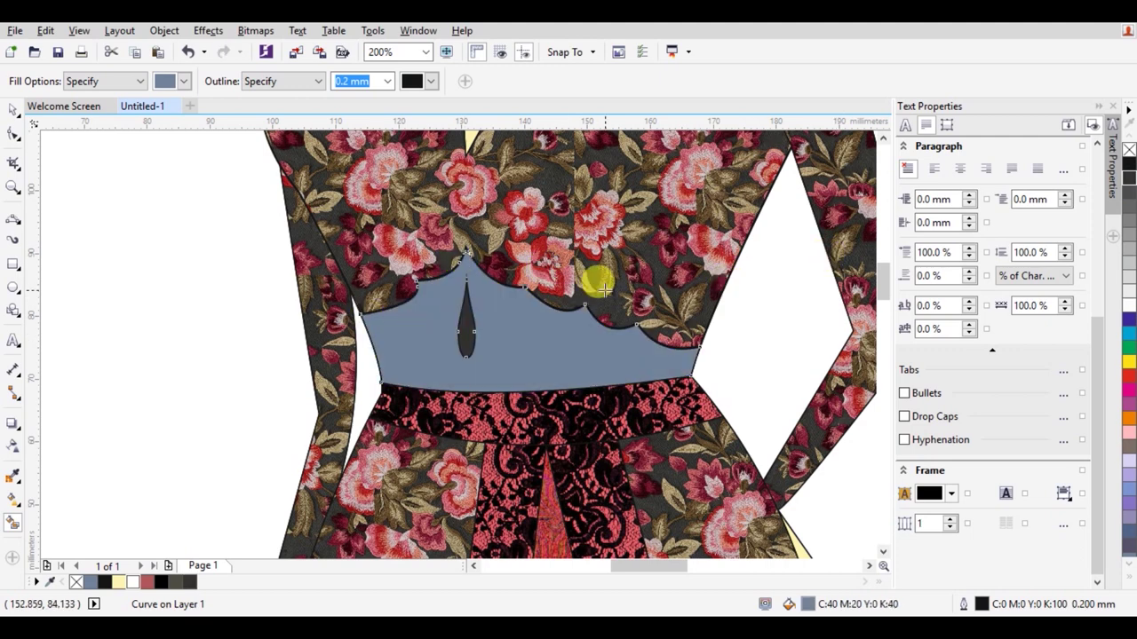
key(ctrl+z)
key(F7)
Duplicate the teardrop bead several times along the waistband.
key(ctrl+d)
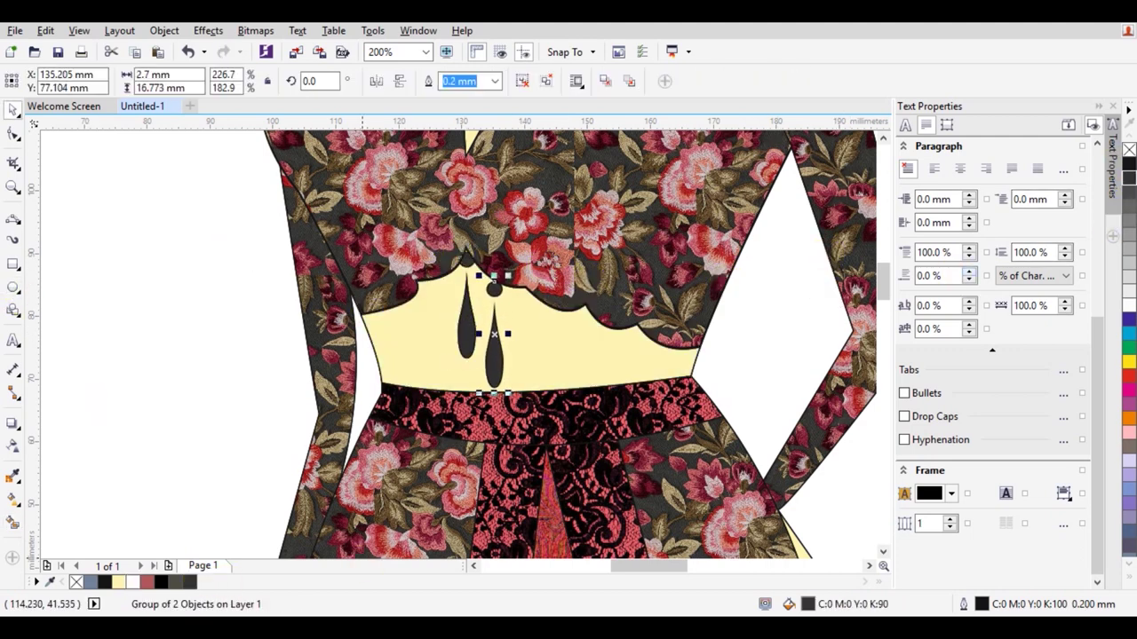
key(ctrl+d)
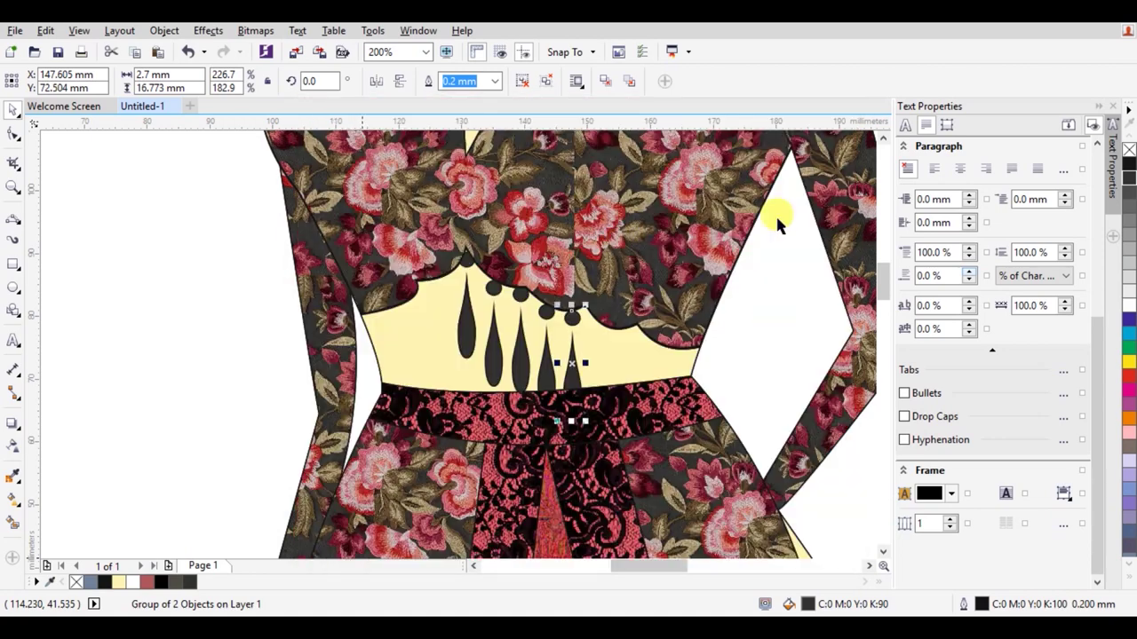
key(ctrl+d)
key(ctrl+d)
key(ctrl+d)
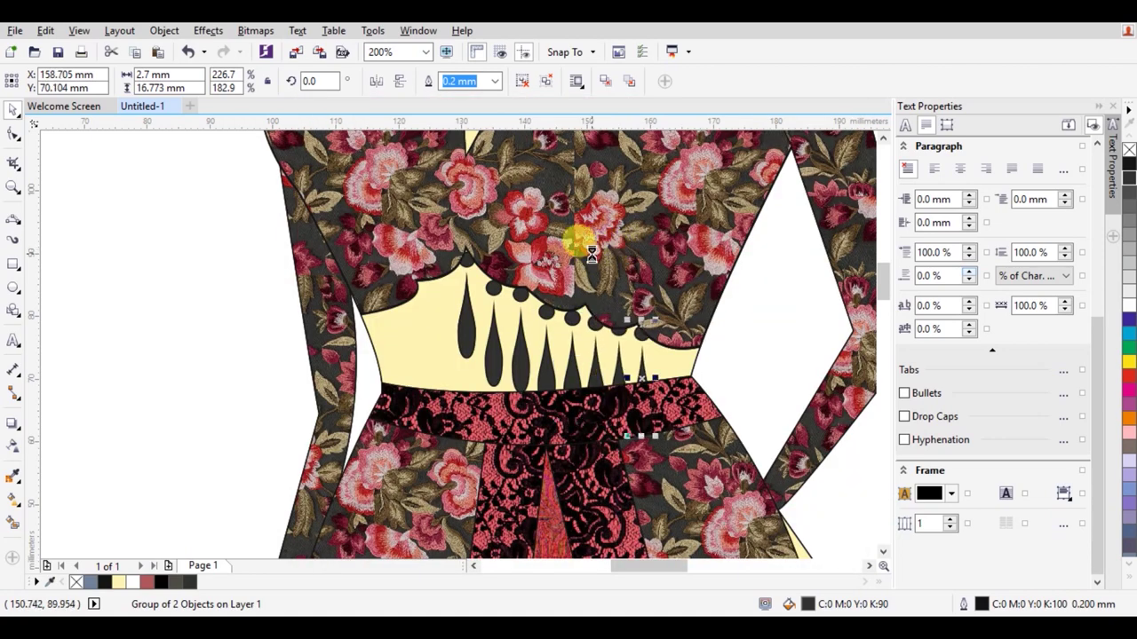
key(Escape)
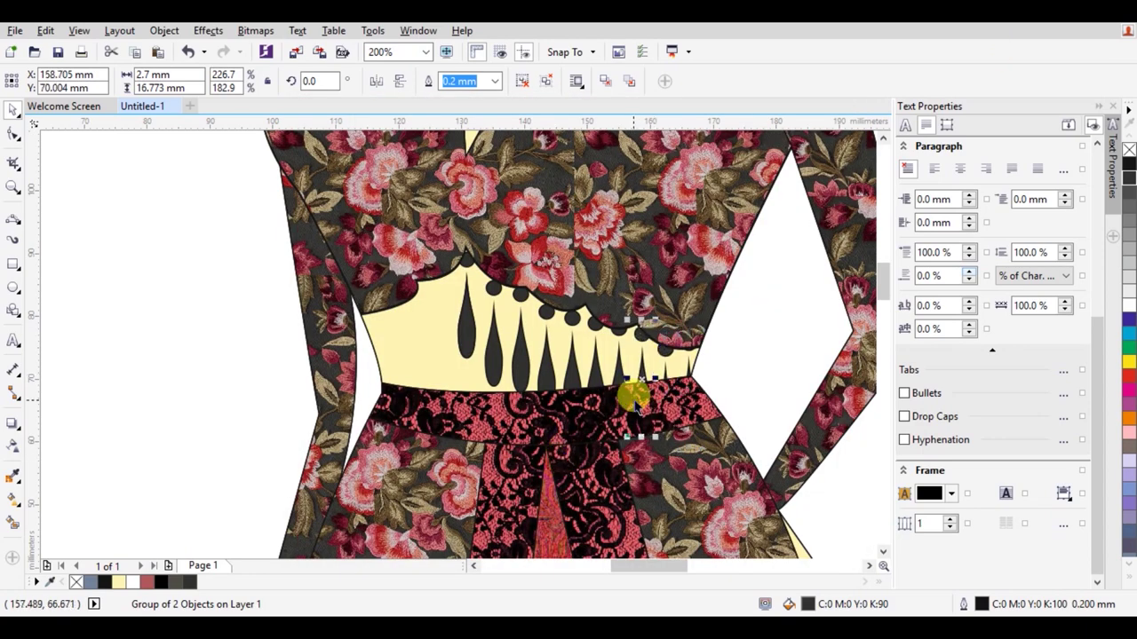
Shift the teardrop-and-dot groups along the waistband, undoing misplaced moves.
drag(681, 341, 704, 336)
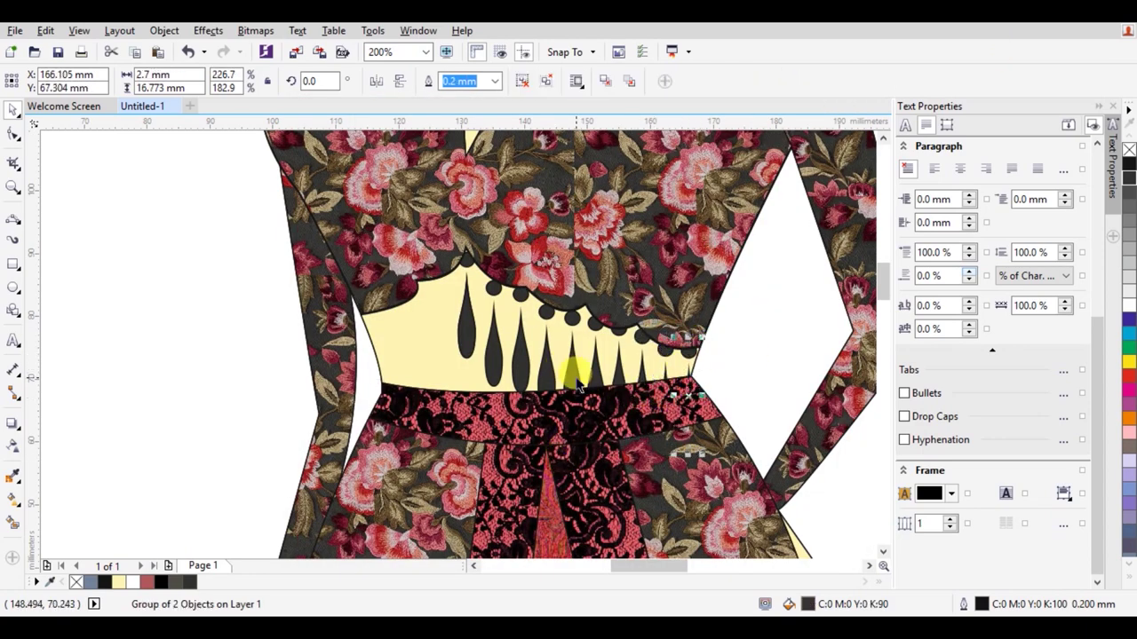
key(Tab)
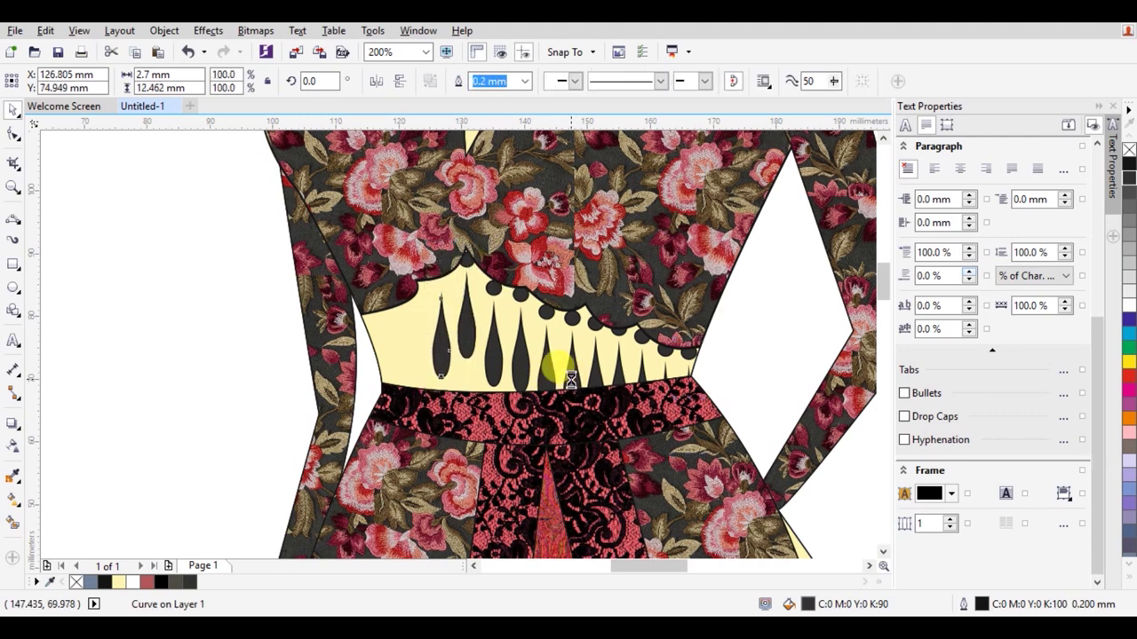
drag(469, 325, 522, 373)
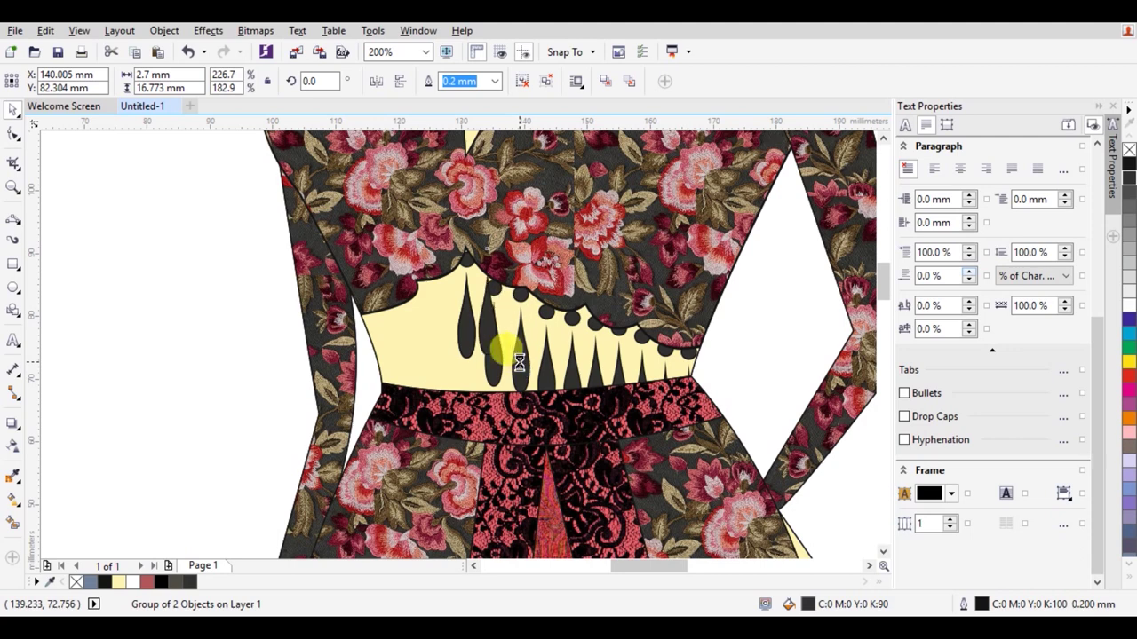
key(ctrl+z)
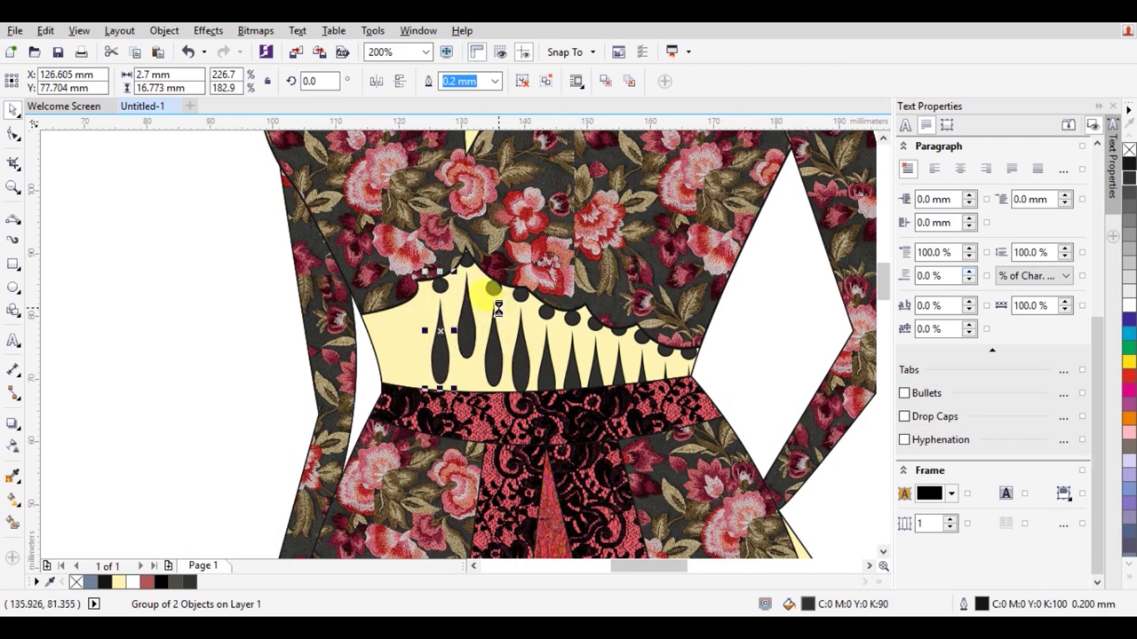
key(ctrl+z)
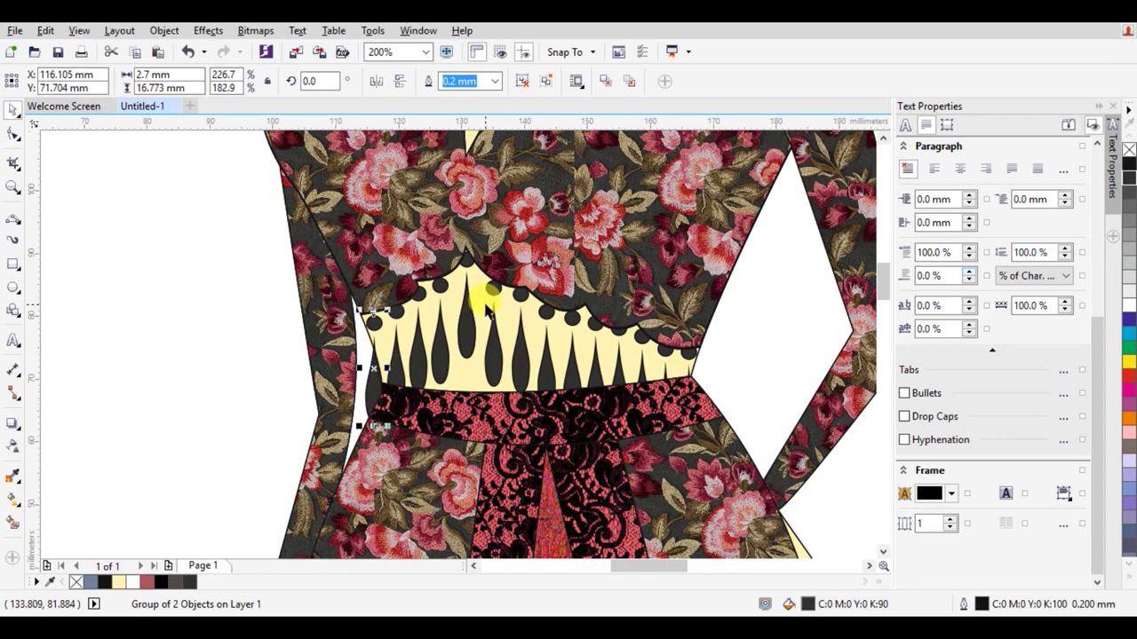
scroll(487, 306, down, 5)
click(882, 551)
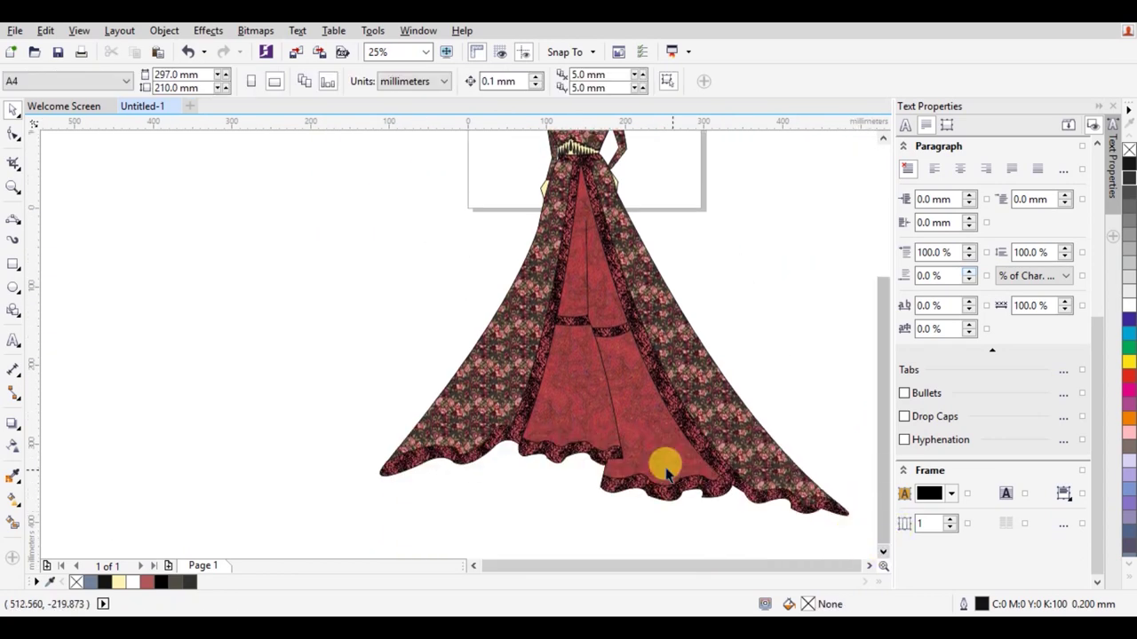
Move a teardrop bead group from the waistband onto a scallop point of the left skirt hem.
scroll(604, 266, up, 2)
scroll(595, 258, up, 1)
click(588, 249)
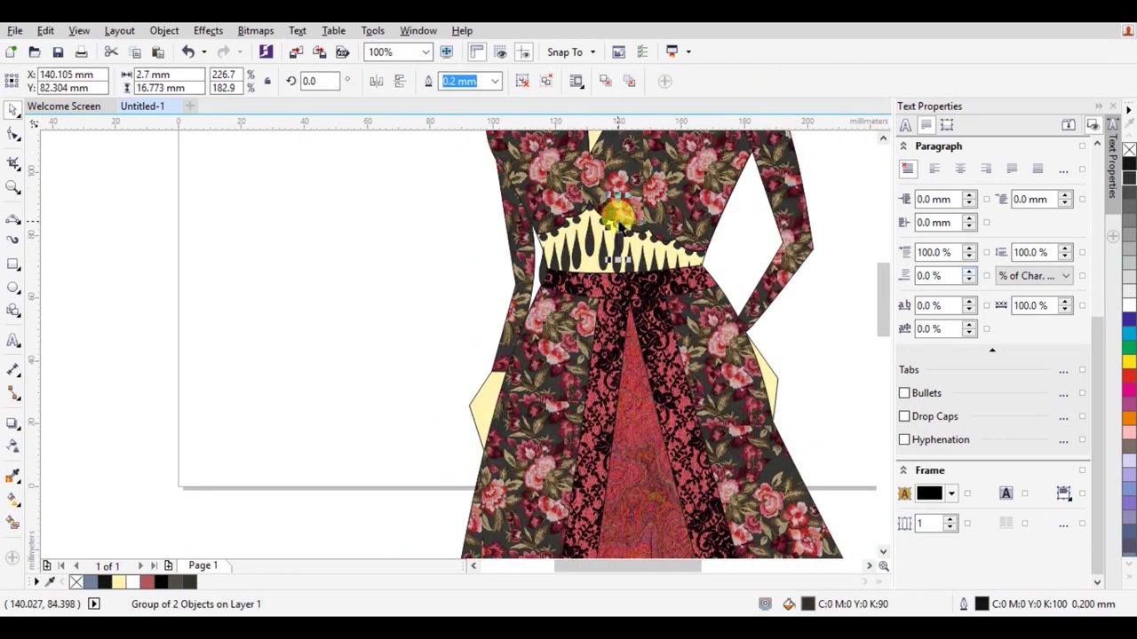
scroll(673, 380, down, 3)
scroll(597, 435, down, 2)
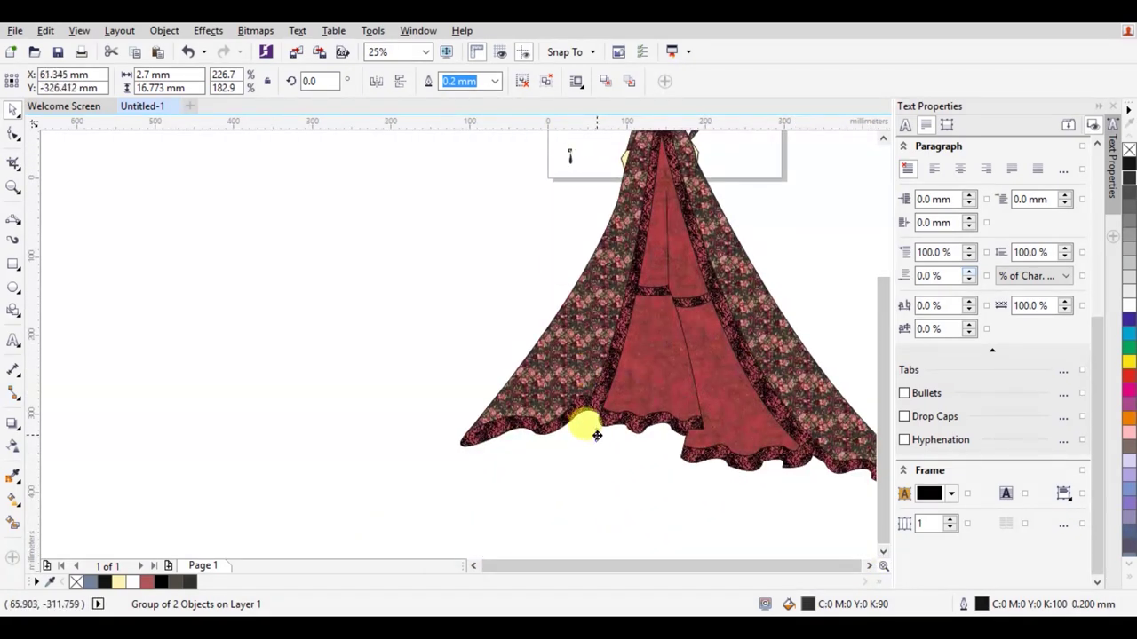
drag(597, 435, 603, 437)
click(413, 278)
click(601, 436)
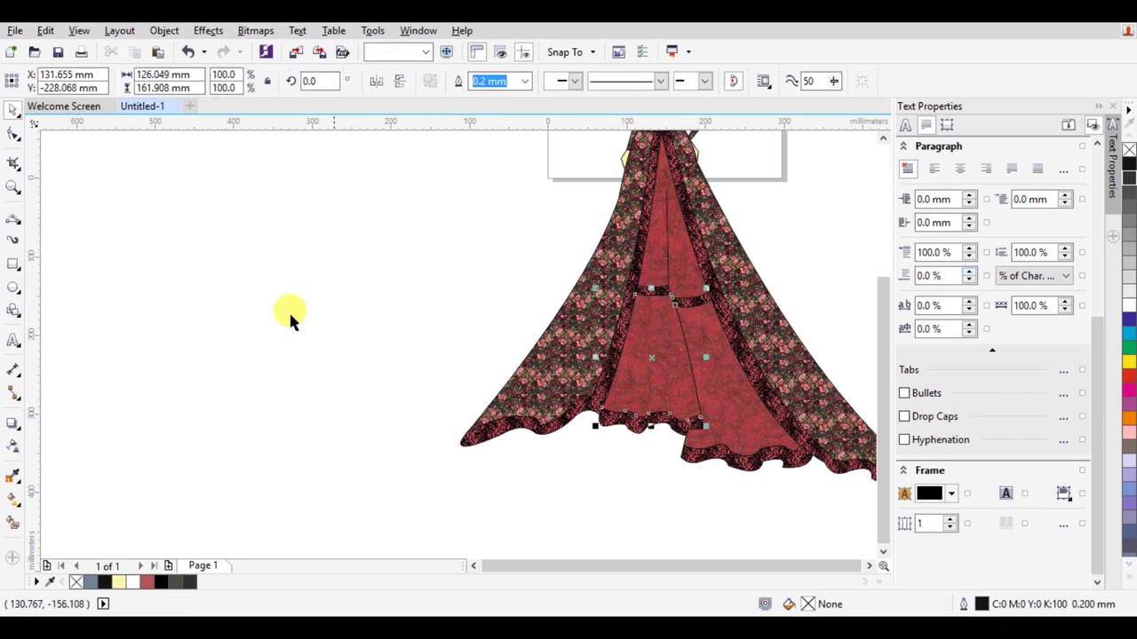
scroll(624, 432, up, 1)
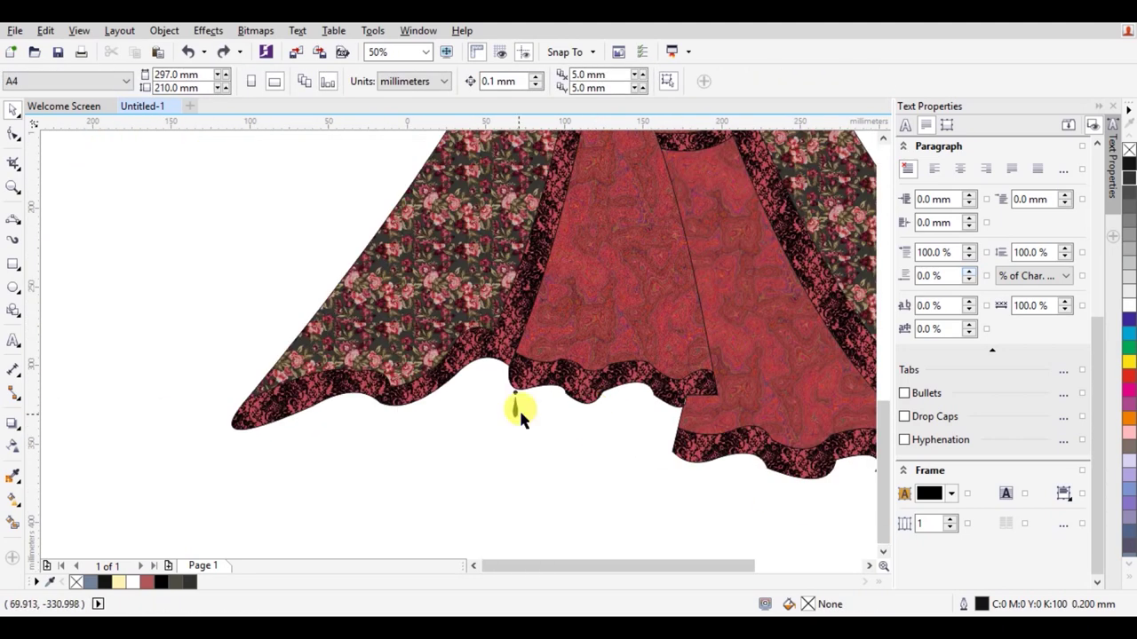
Close the gap under the red underskirt hem with freehand lines and Smart Fill it black.
click(510, 411)
click(13, 218)
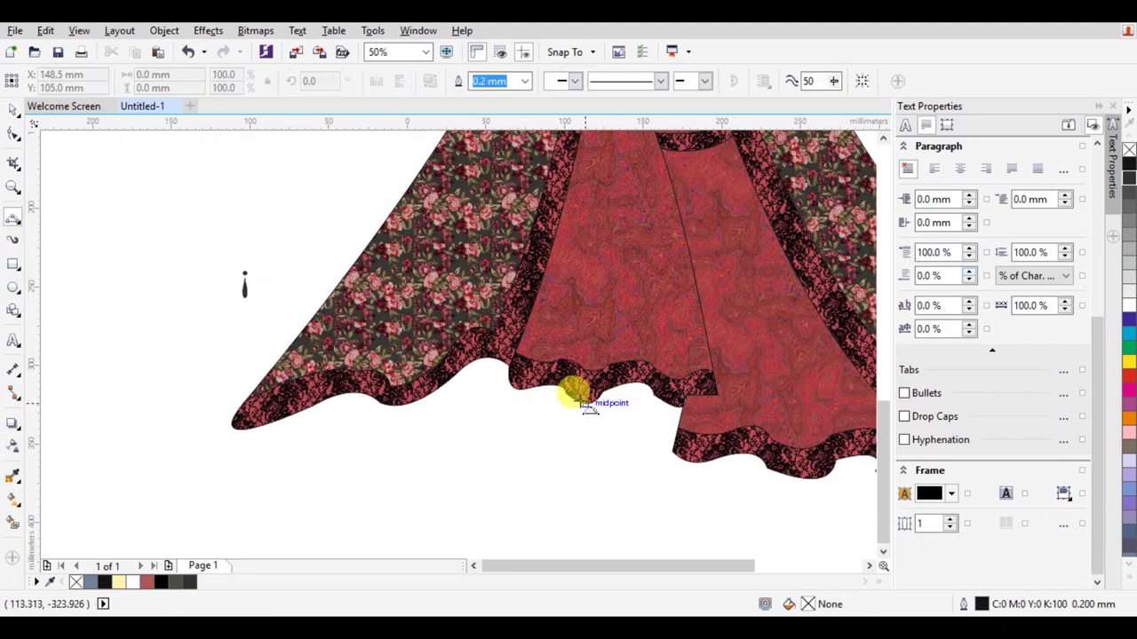
click(584, 404)
key(Escape)
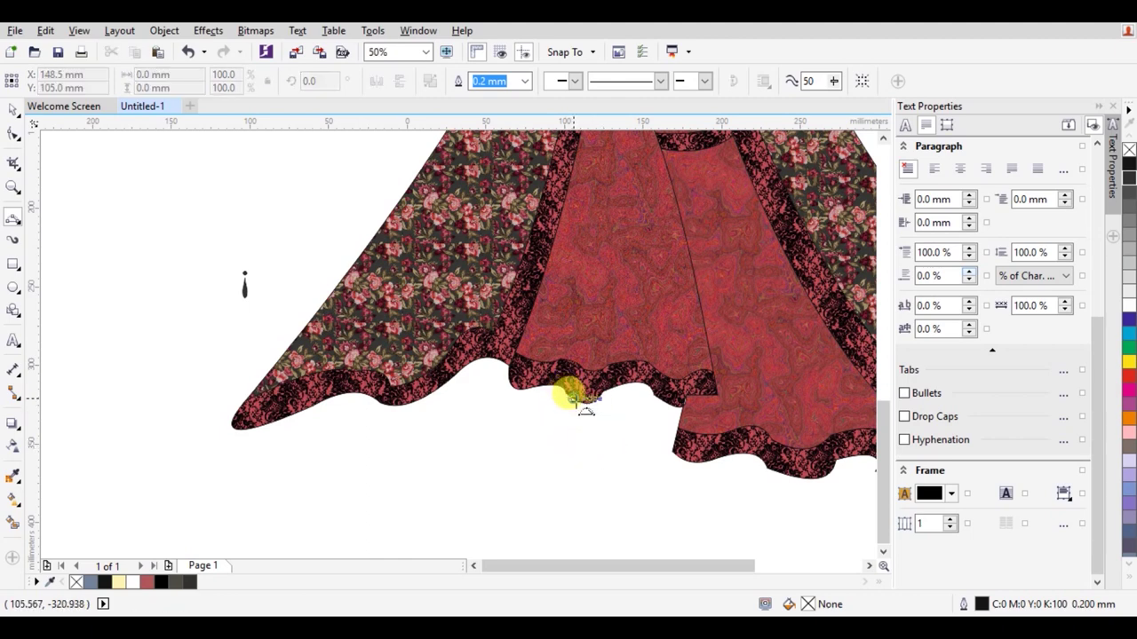
click(572, 395)
click(583, 422)
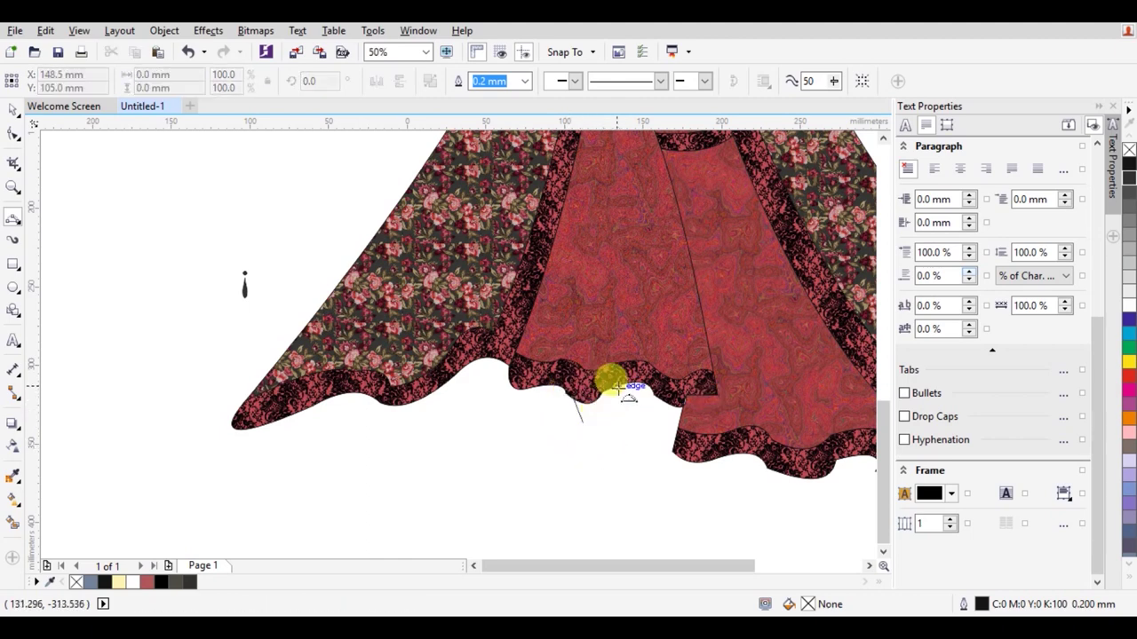
click(588, 411)
click(13, 522)
click(589, 417)
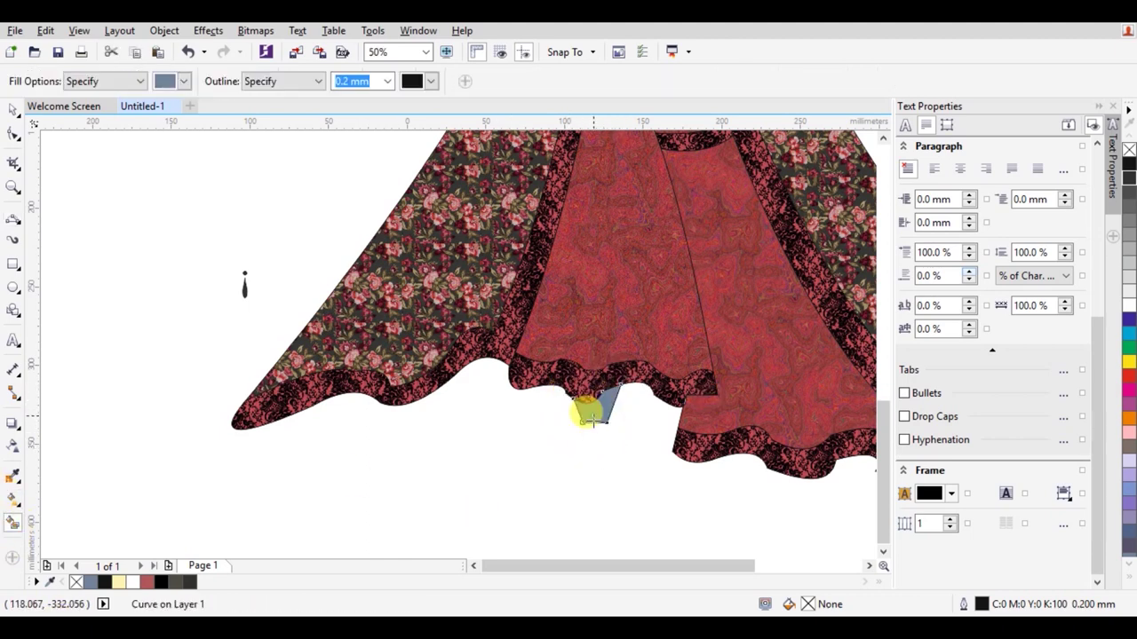
click(160, 581)
scroll(55, 331, right, 3)
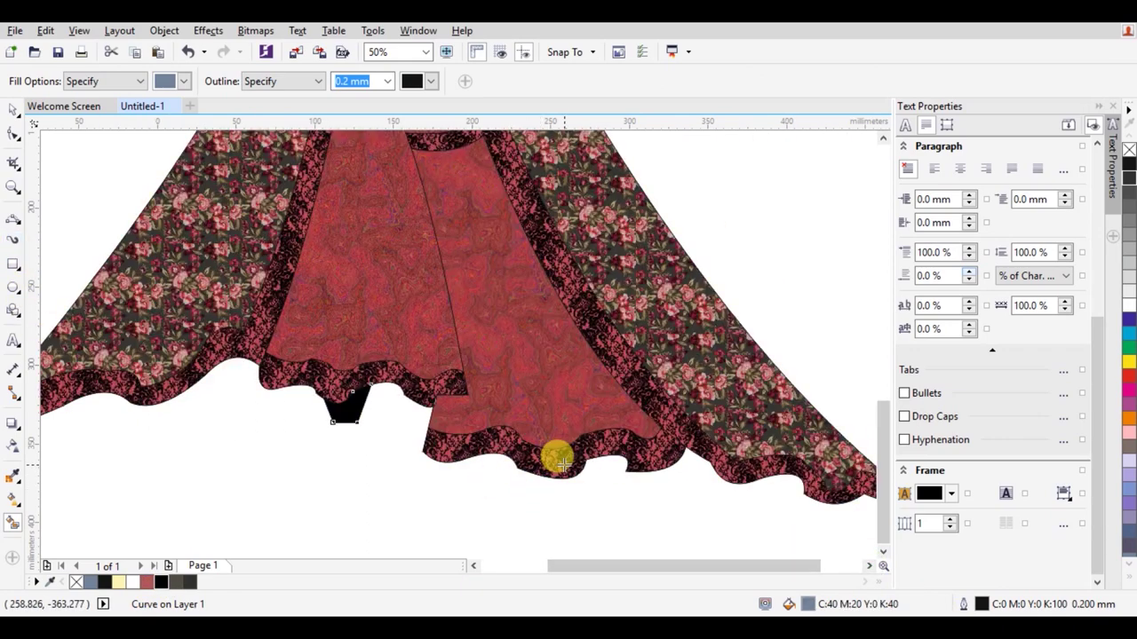
Close the second gap under the right panel's hem and fill it black.
key(F5)
click(524, 464)
click(548, 503)
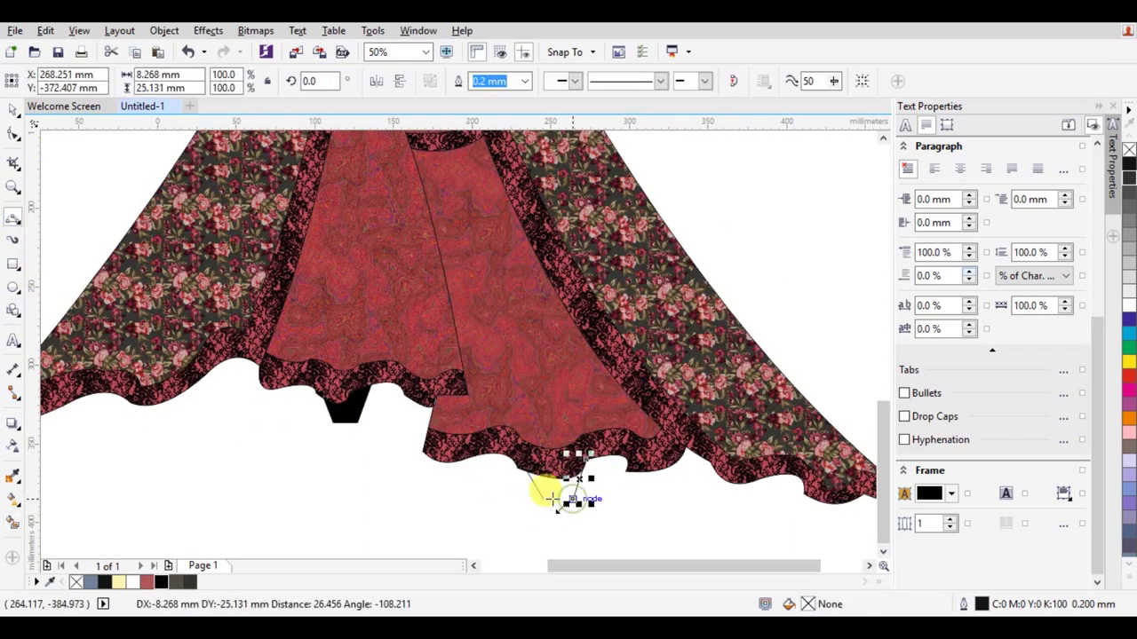
click(547, 502)
click(13, 522)
click(555, 484)
click(161, 582)
scroll(244, 285, left, 3)
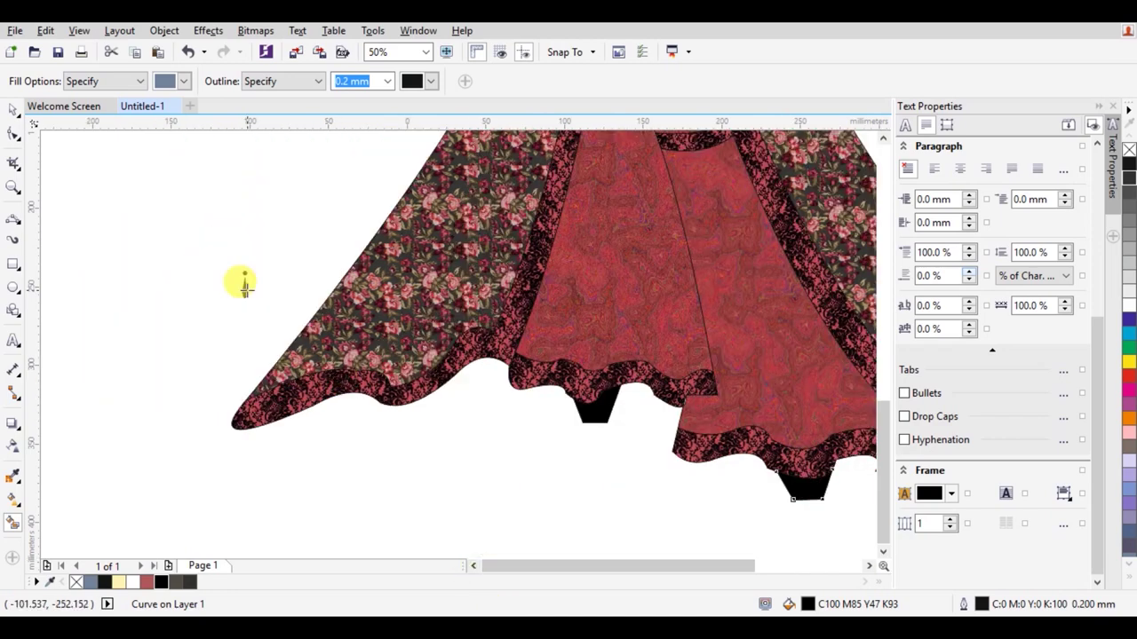
key(F7)
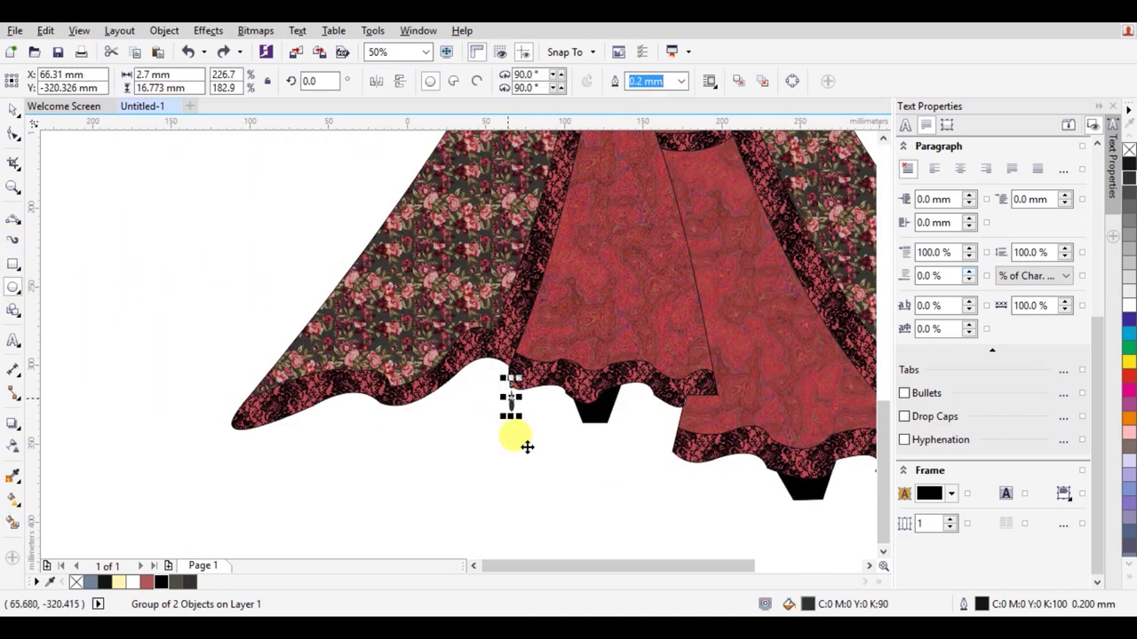
Duplicate the hem teardrop bead with Ctrl+D into a row along the left panel's wavy hem.
scroll(524, 435, up, 2)
scroll(675, 399, up, 1)
scroll(799, 515, right, 2)
scroll(710, 533, down, 3)
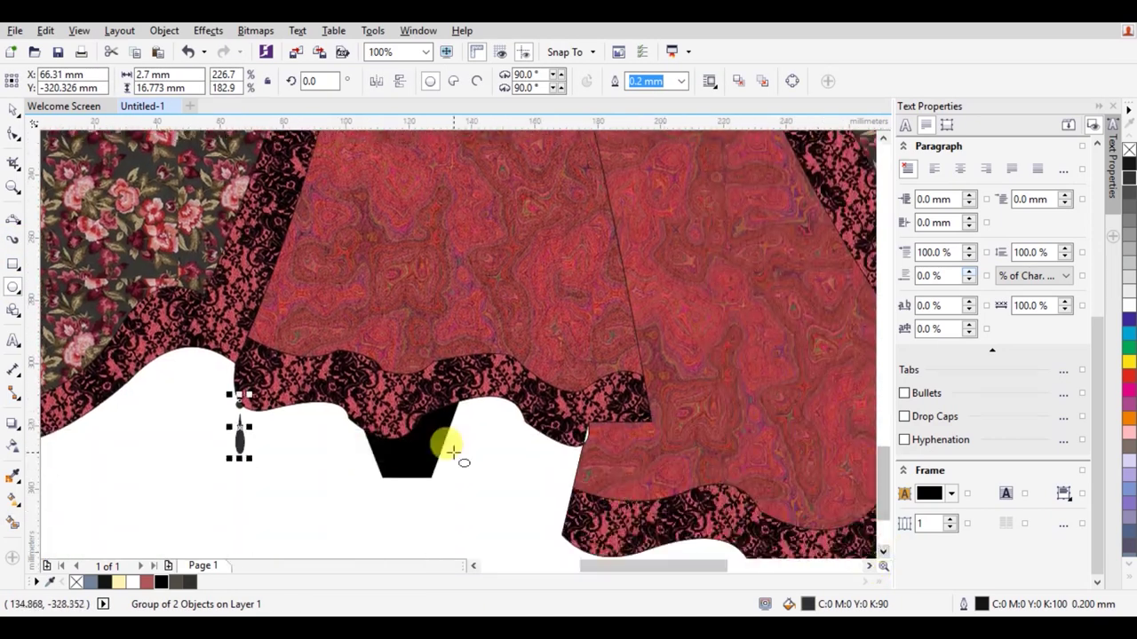
key(ctrl+d)
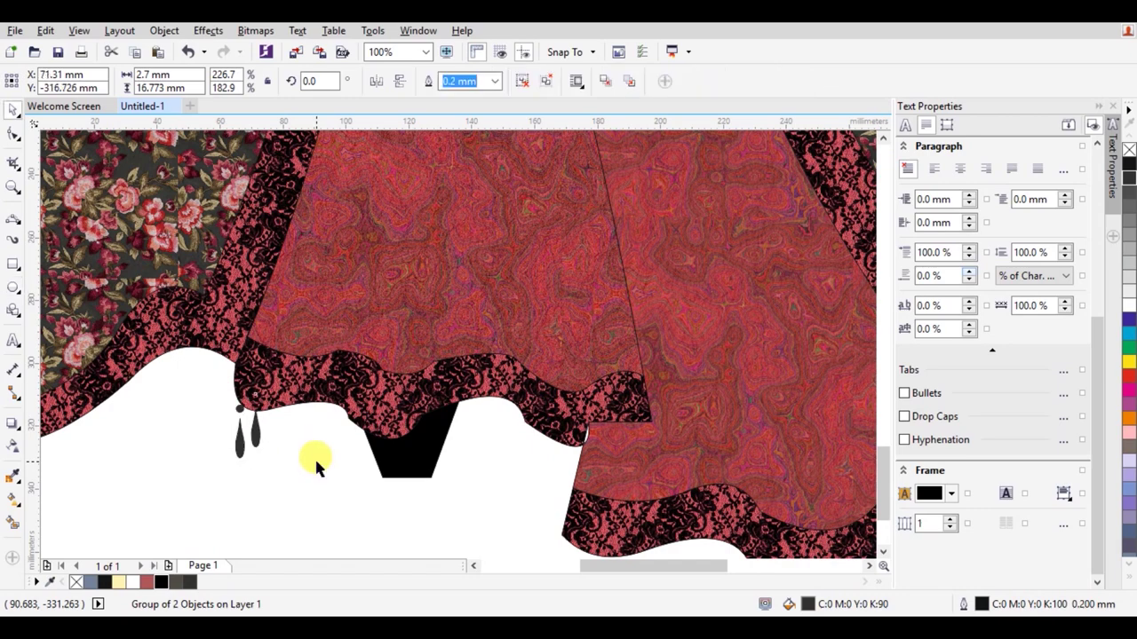
key(ctrl+d)
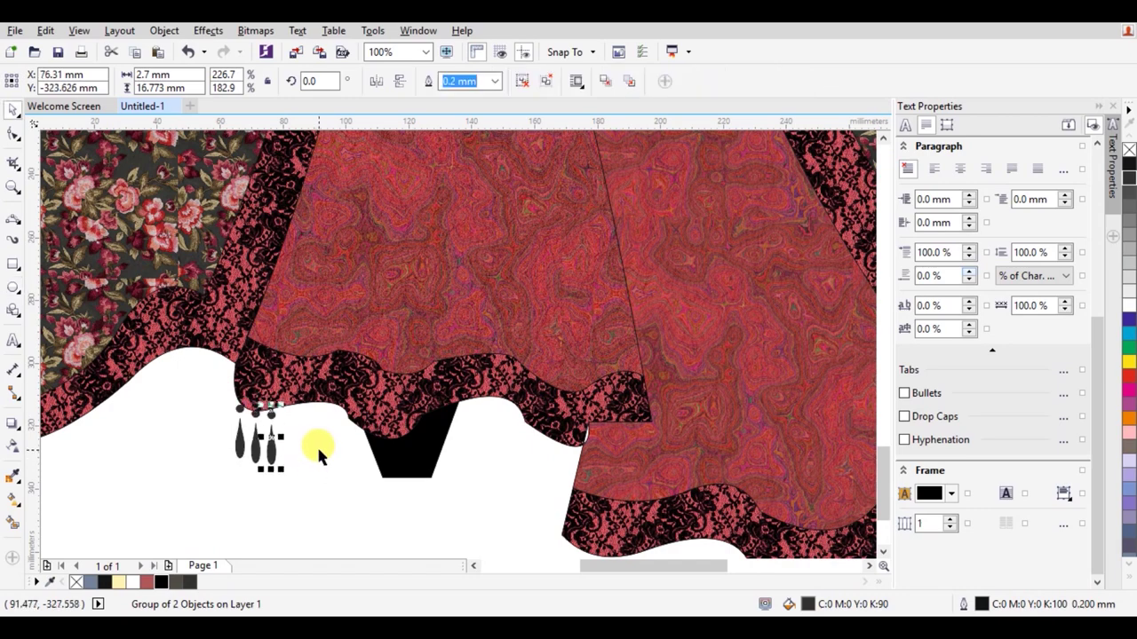
key(ctrl+d)
key(ctrl+d)
key(ctrl+d)
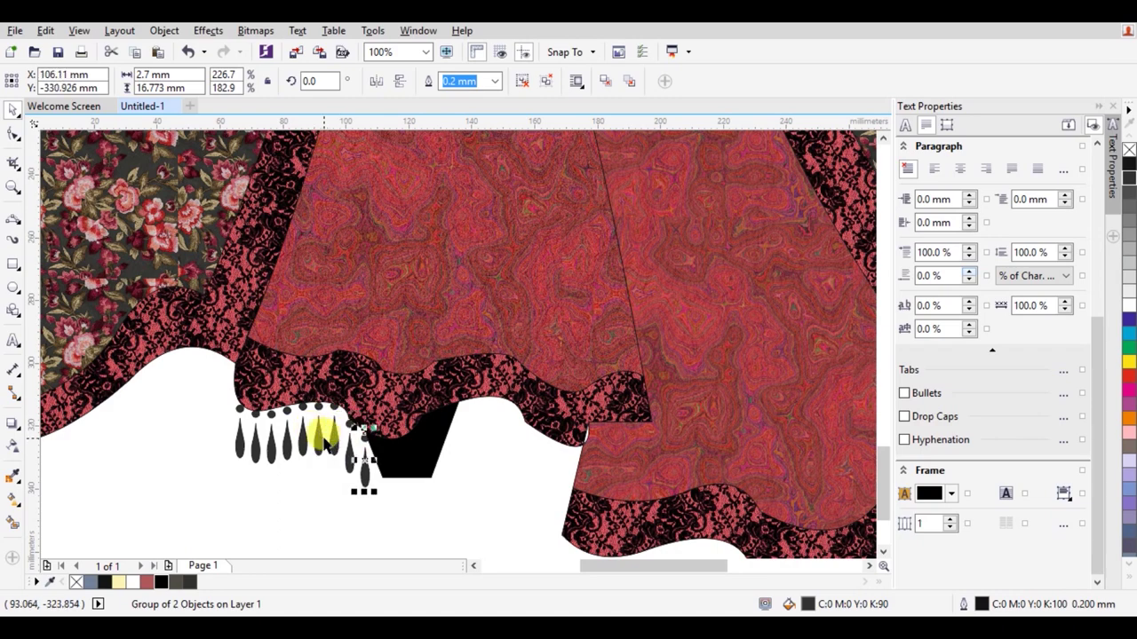
key(Escape)
scroll(311, 331, down, 1)
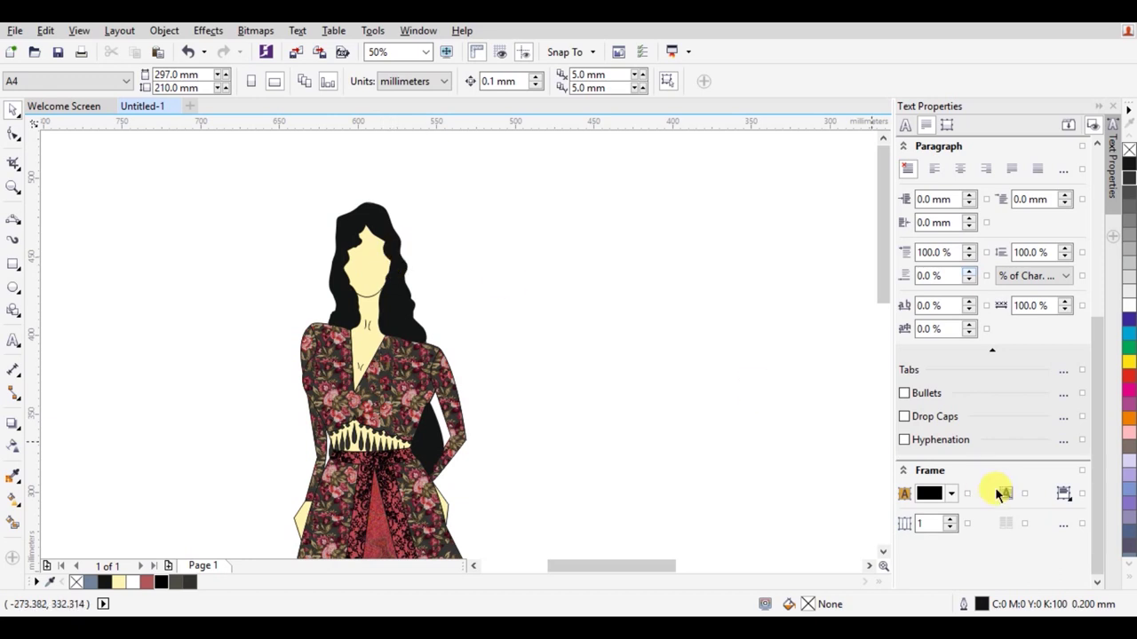
Scroll down to check the fringed hems, then drag the 244-object gown group left.
click(882, 553)
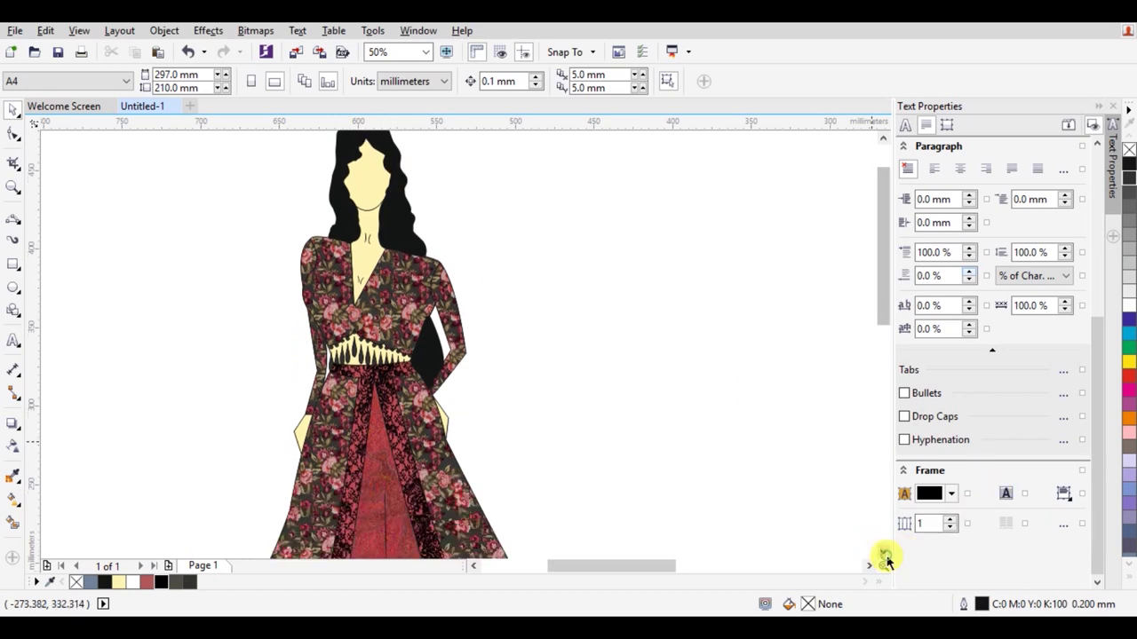
click(883, 553)
click(883, 553)
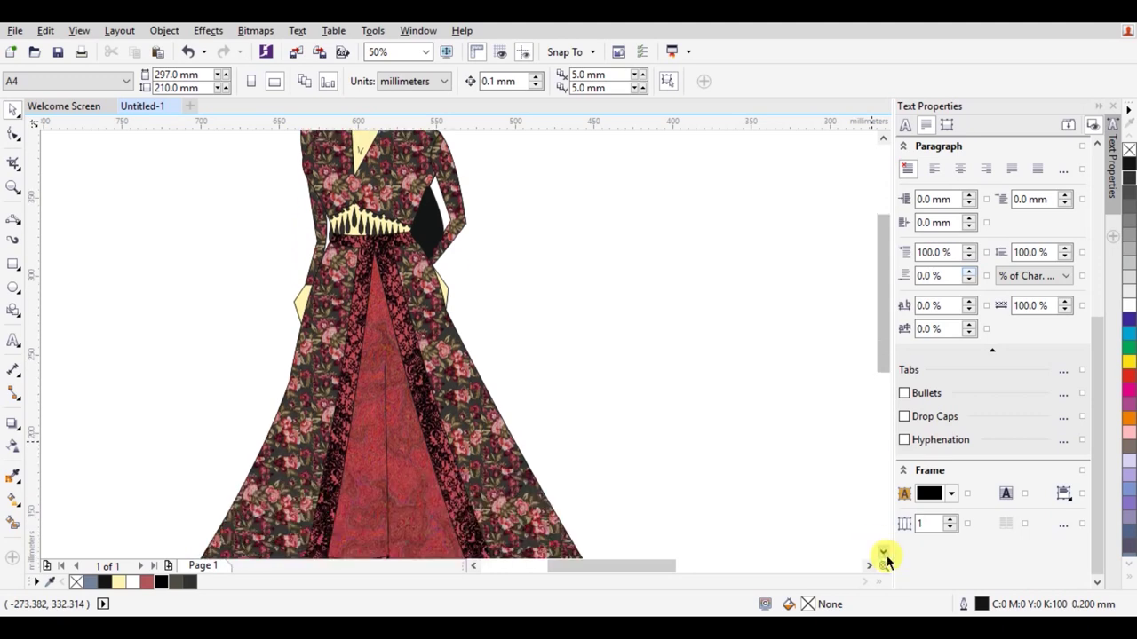
click(883, 554)
click(883, 553)
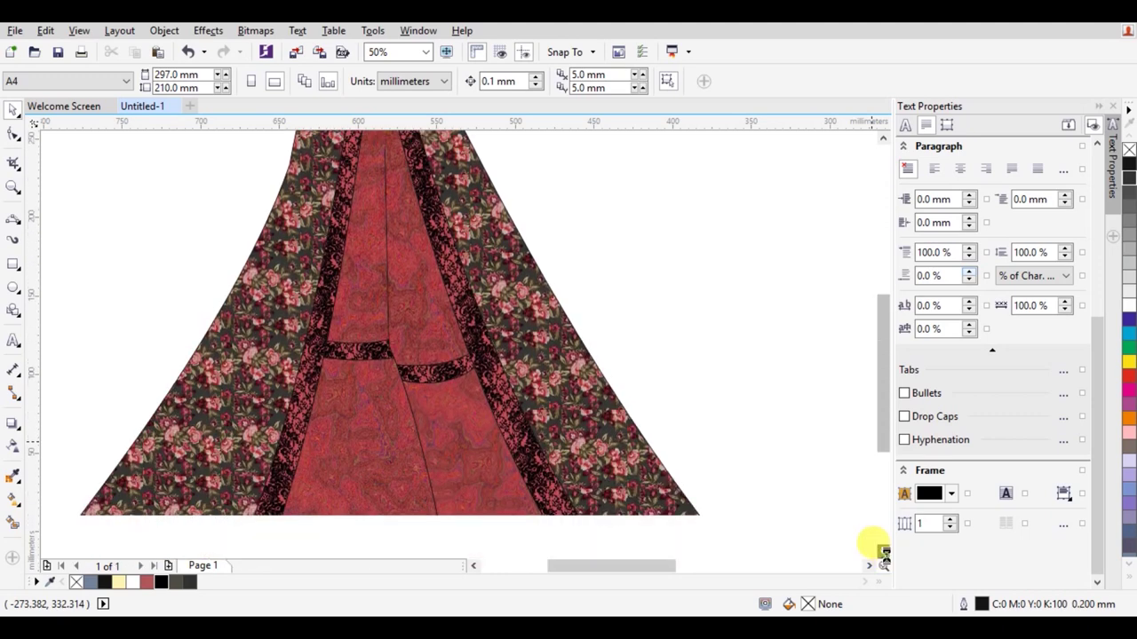
click(883, 553)
click(883, 553)
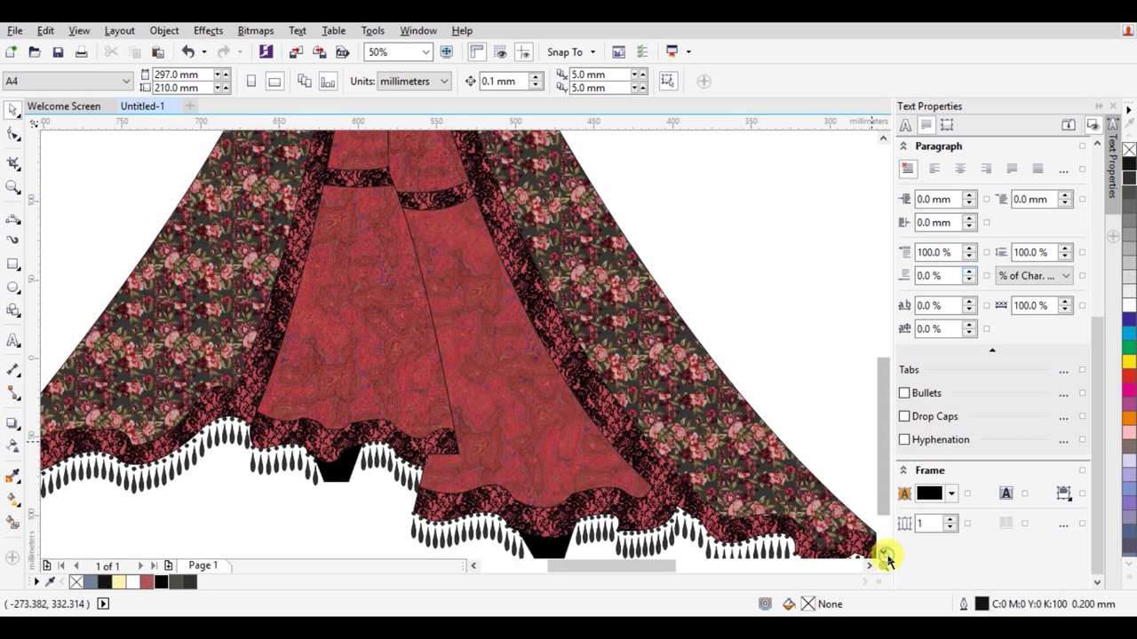
click(883, 553)
scroll(670, 378, down, 1)
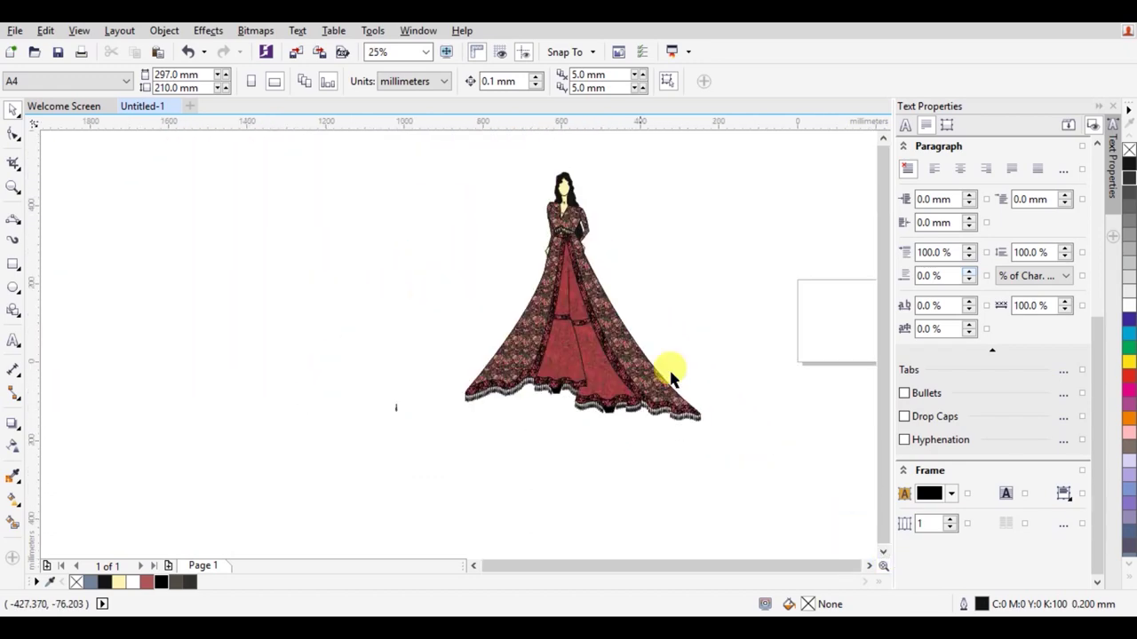
click(550, 271)
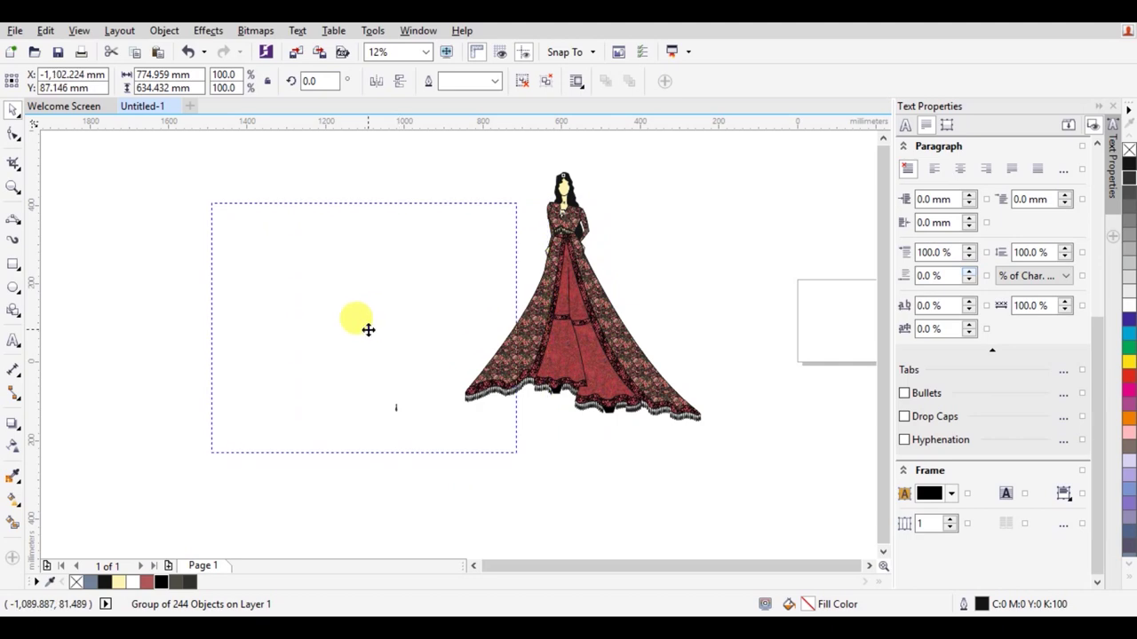
drag(550, 296, 366, 315)
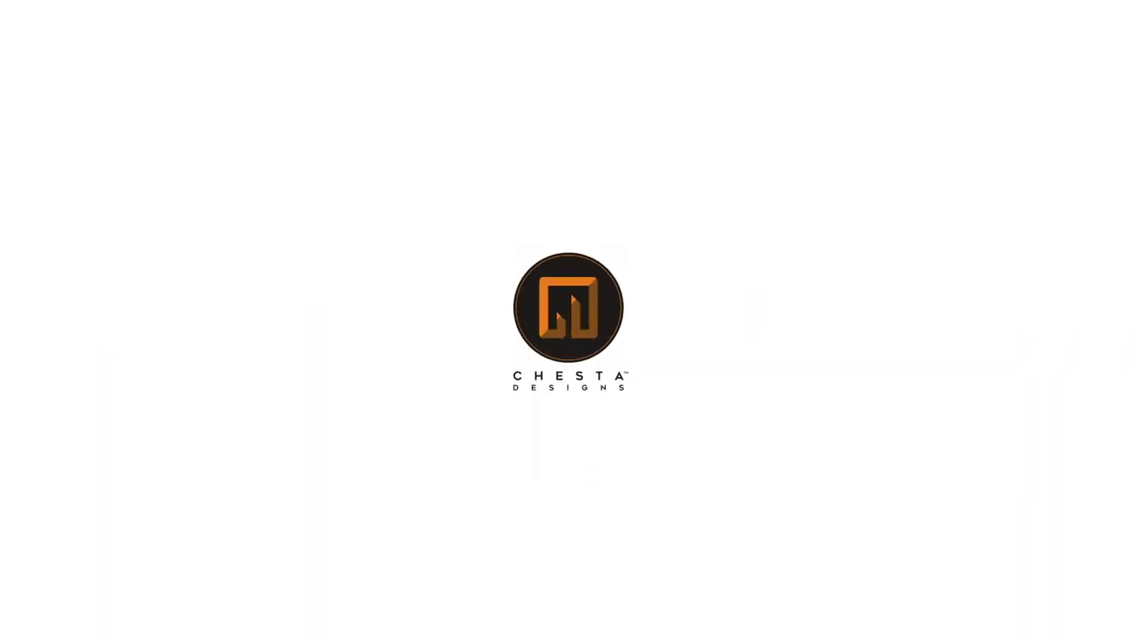